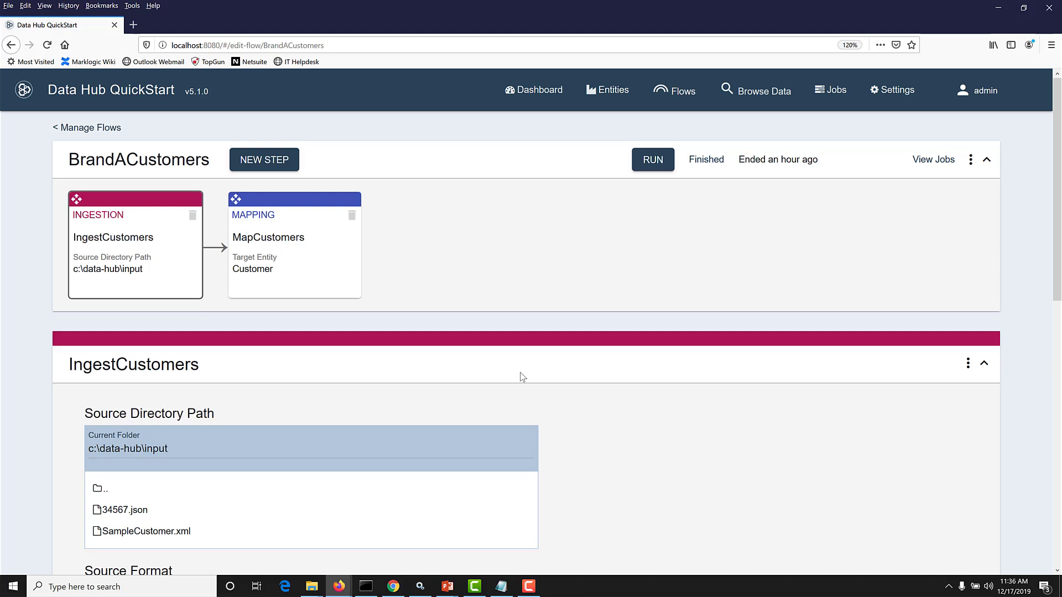
- Open the MapCustomers step and examine its source data fields alongside the Customer entity properties
{"action": "left_click", "coordinate": [299, 238]}
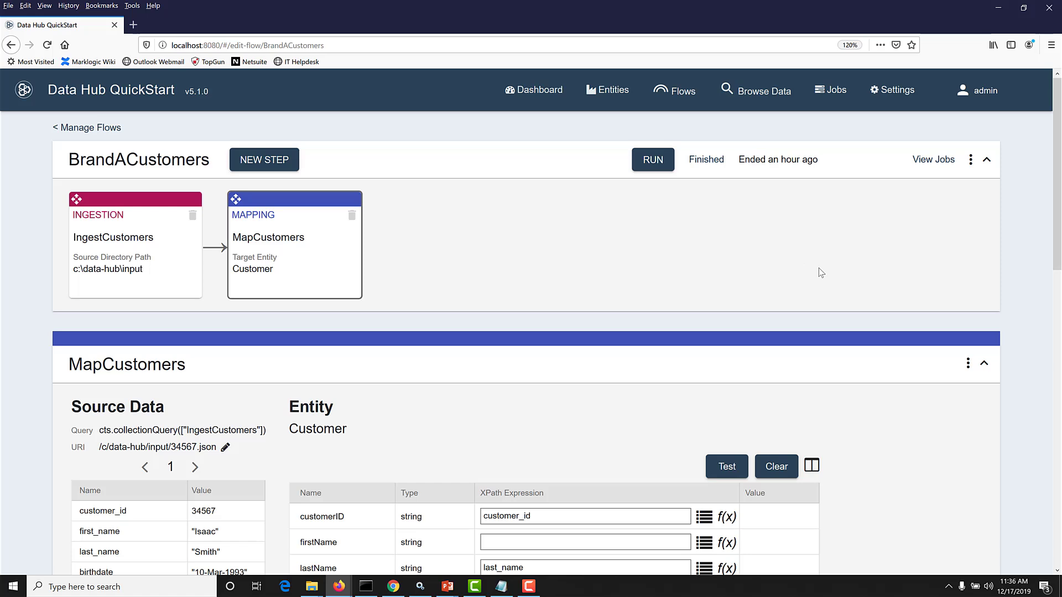
{"action": "scroll", "coordinate": [820, 272], "scroll_direction": "down", "scroll_amount": 2}
{"action": "scroll", "coordinate": [821, 273], "scroll_direction": "down", "scroll_amount": 6}
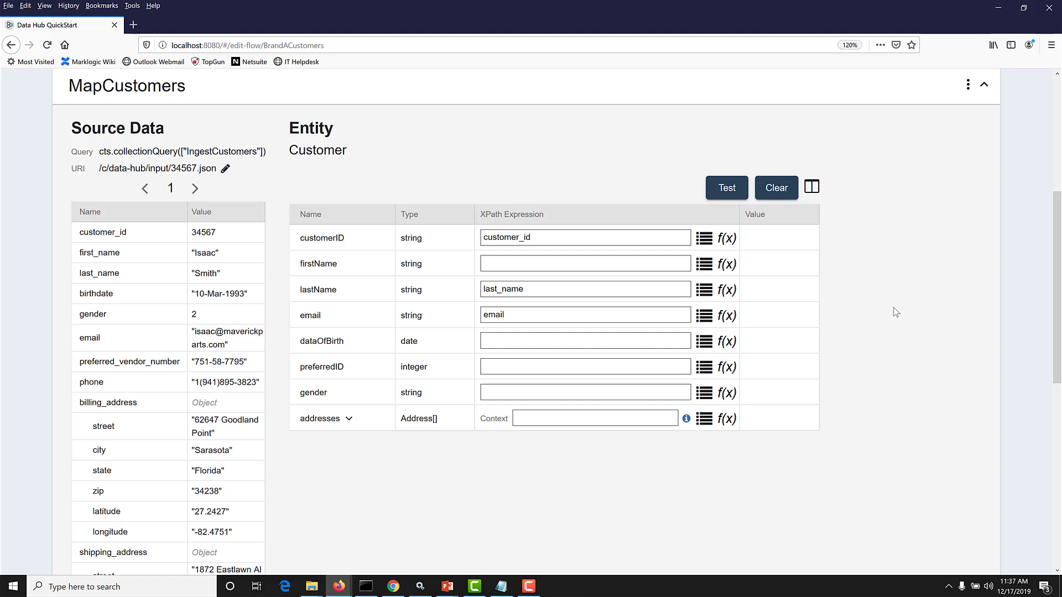
{"action": "scroll", "coordinate": [896, 312], "scroll_direction": "down", "scroll_amount": 4}
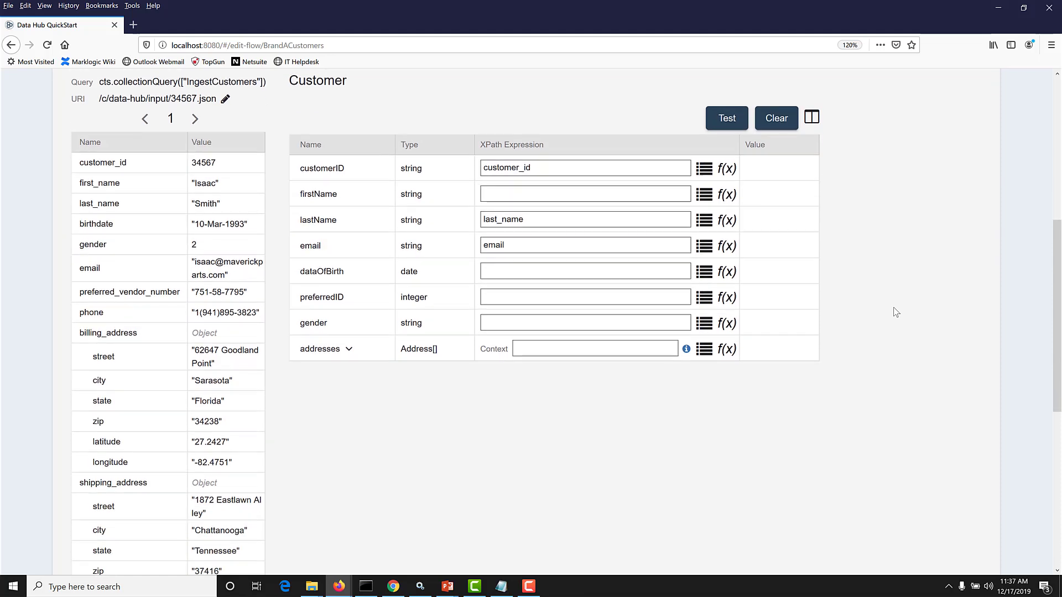
{"action": "scroll", "coordinate": [896, 313], "scroll_direction": "down", "scroll_amount": 4}
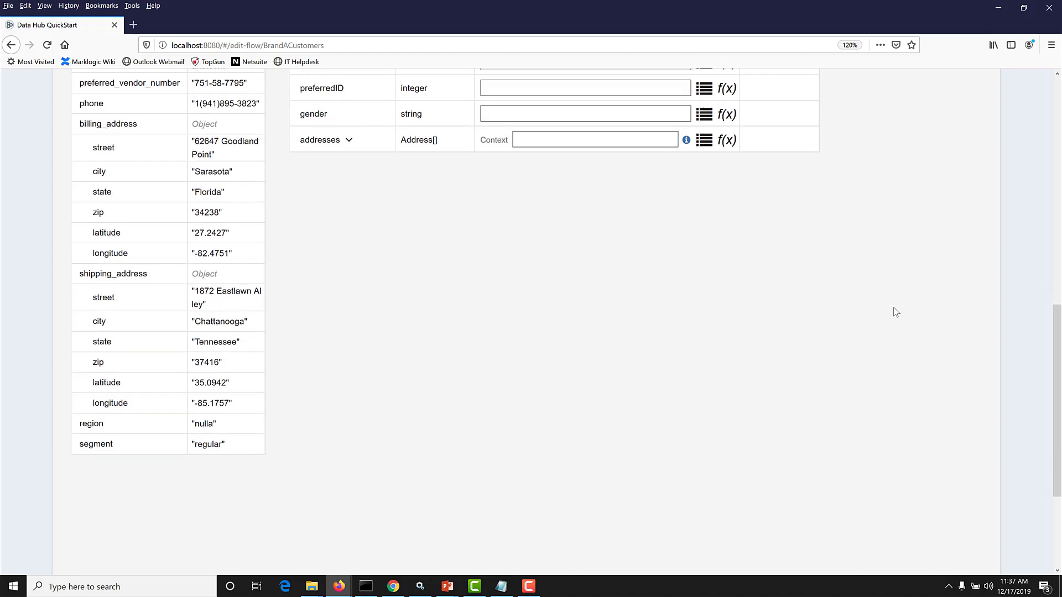
{"action": "scroll", "coordinate": [896, 312], "scroll_direction": "up", "scroll_amount": 2}
{"action": "scroll", "coordinate": [896, 312], "scroll_direction": "up", "scroll_amount": 2}
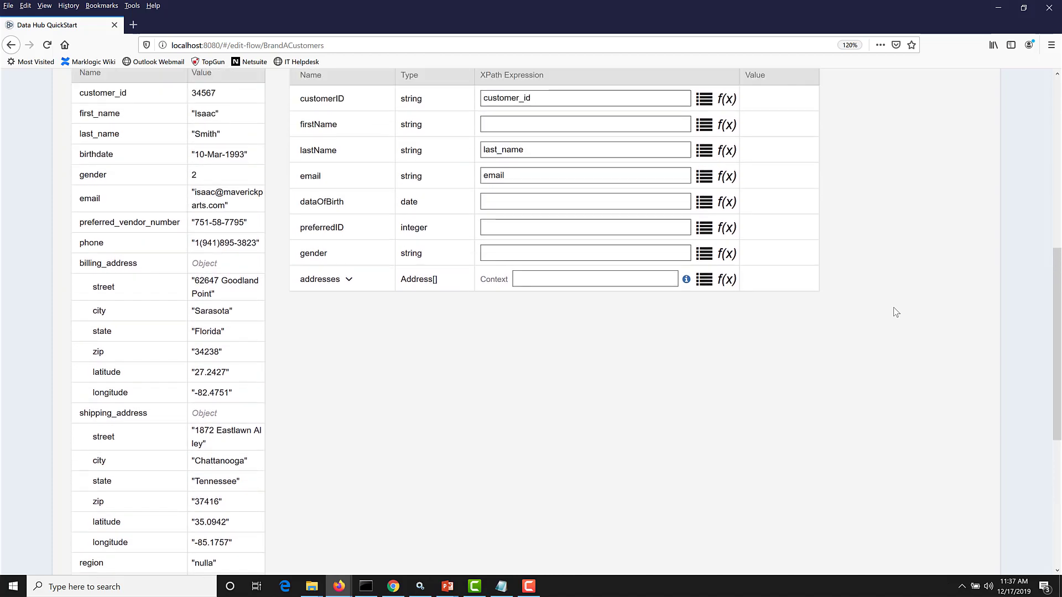
{"action": "scroll", "coordinate": [896, 312], "scroll_direction": "up", "scroll_amount": 4}
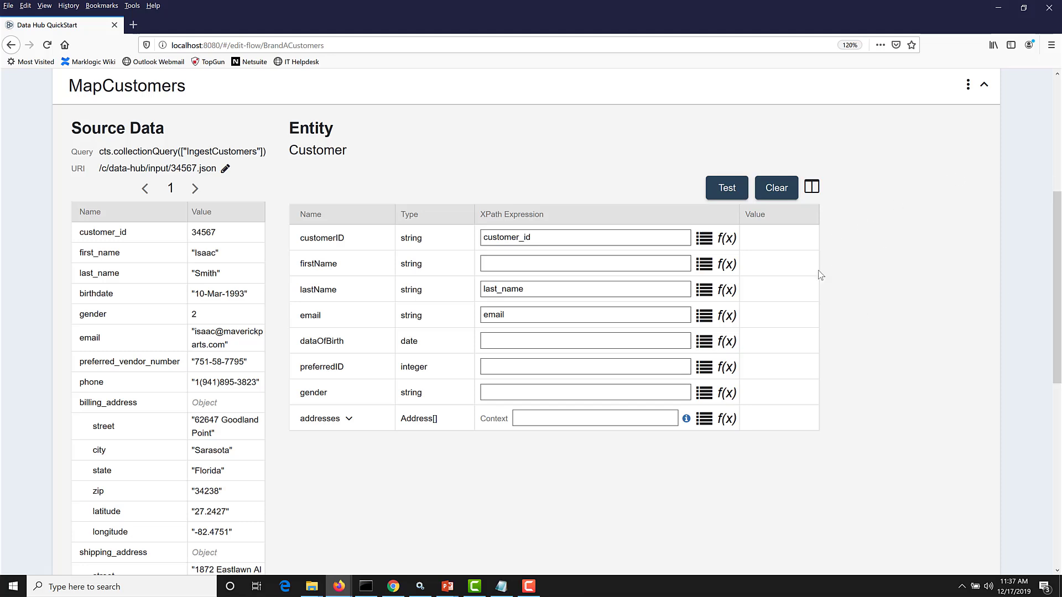
- Map firstName to the first_name source field and insert the parseDate function as the dataOfBirth expression
{"action": "left_click", "coordinate": [704, 265]}
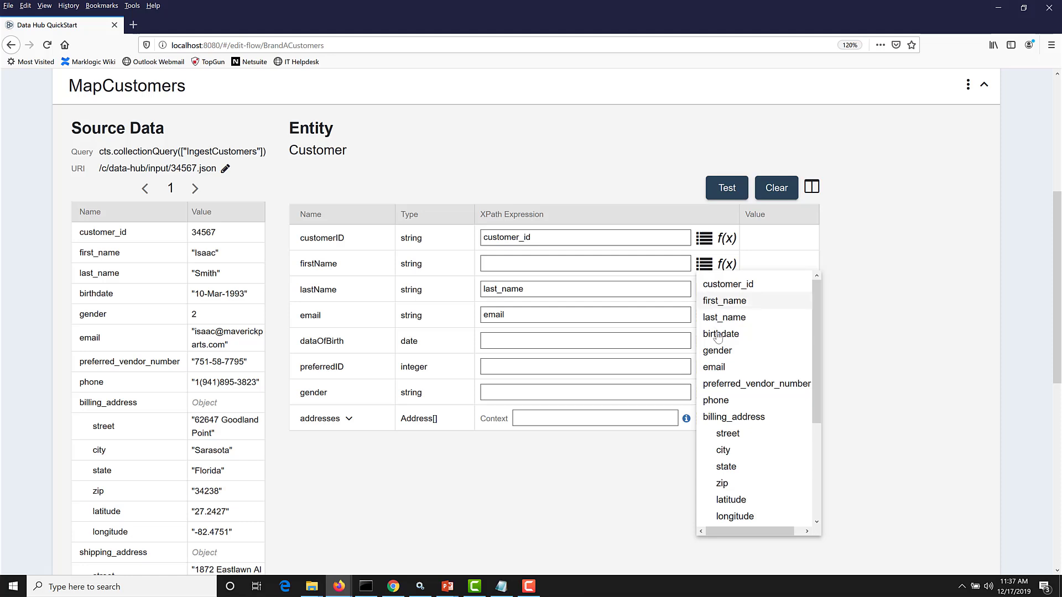
{"action": "left_click", "coordinate": [723, 301]}
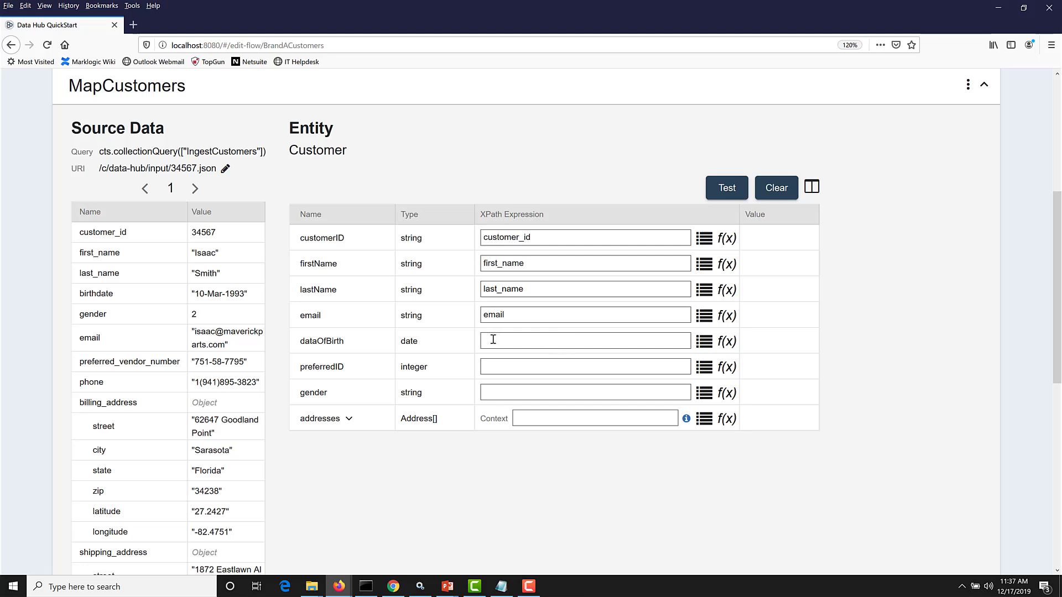
{"action": "left_click", "coordinate": [731, 342]}
{"action": "scroll", "coordinate": [794, 439], "scroll_direction": "down", "scroll_amount": 10}
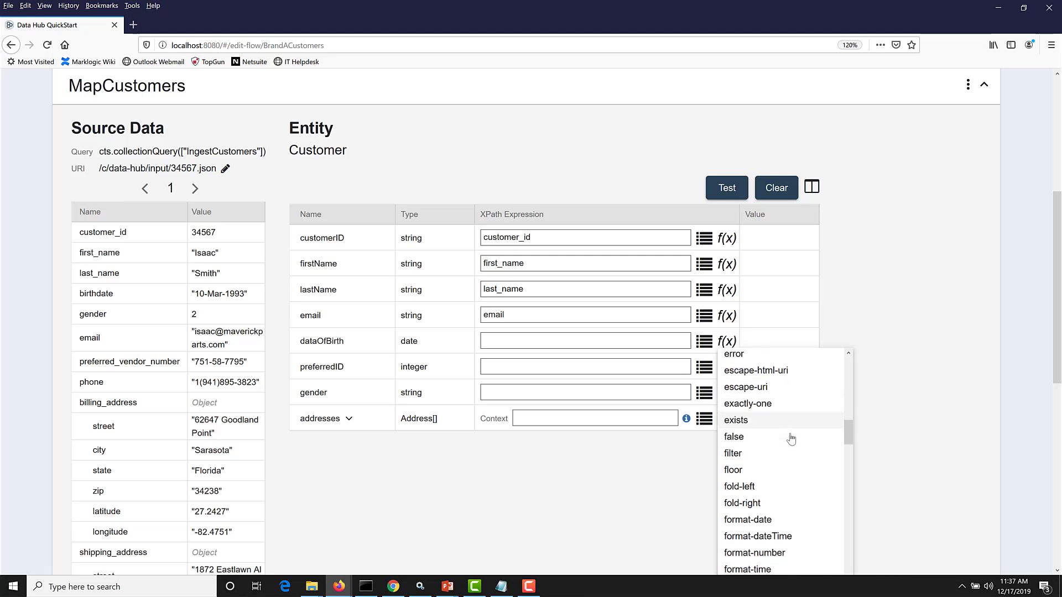
{"action": "scroll", "coordinate": [790, 438], "scroll_direction": "down", "scroll_amount": 15}
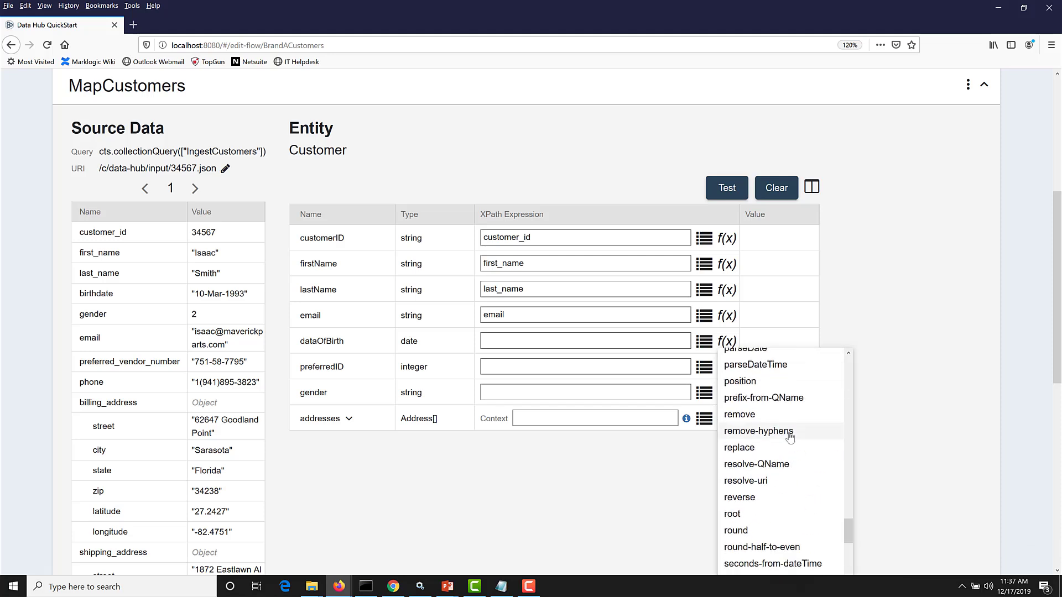
{"action": "scroll", "coordinate": [785, 442], "scroll_direction": "up", "scroll_amount": 3}
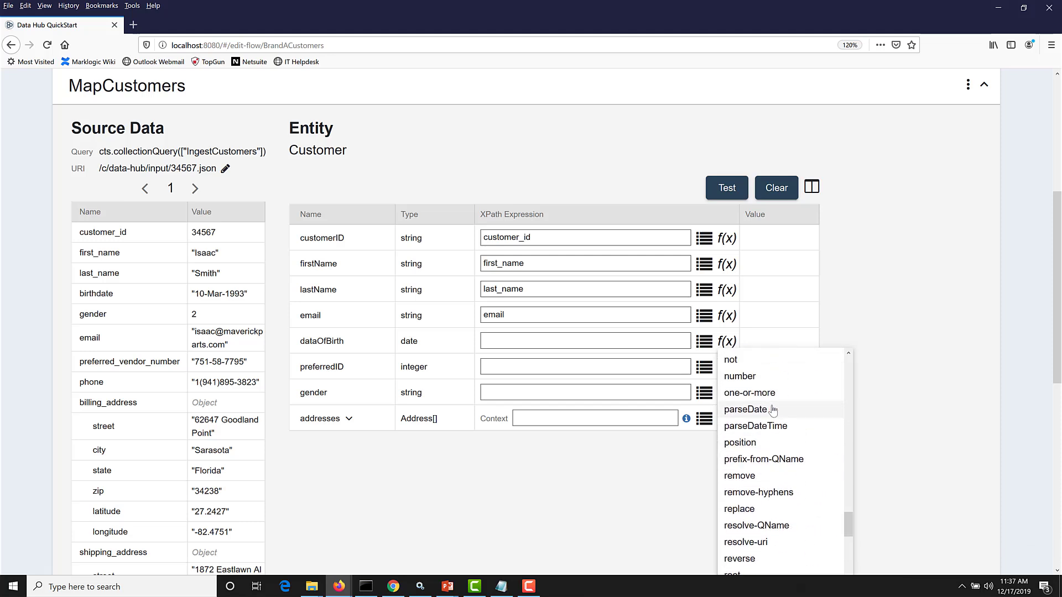
{"action": "left_click", "coordinate": [773, 409]}
- Complete the dataOfBirth expression as parseDate(birthdate,"DD-Mon-YYYY") and test the mapping, clearing the test results
{"action": "double_click", "coordinate": [535, 340]}
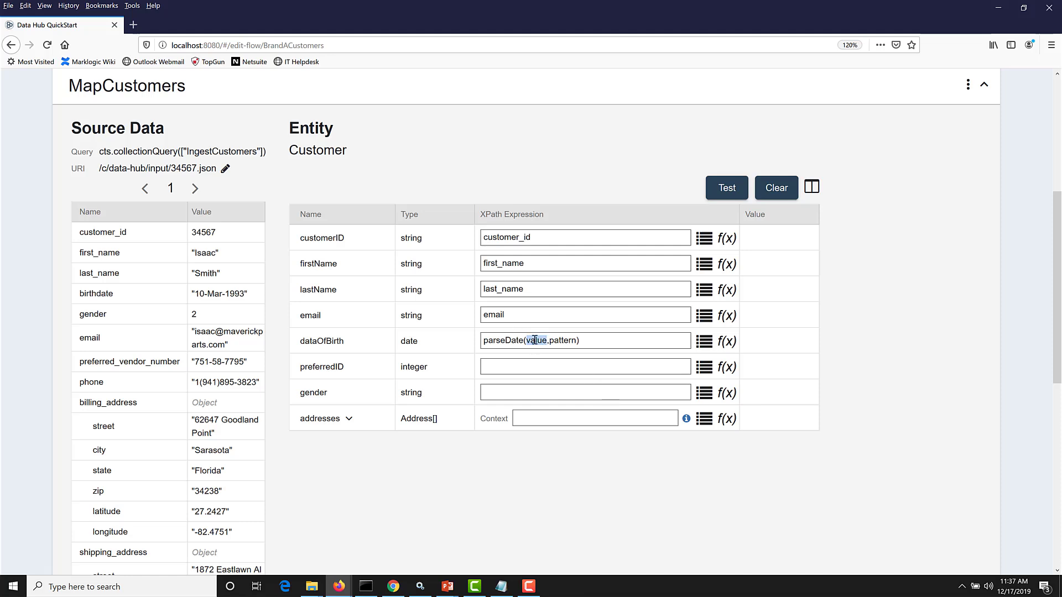
{"action": "key", "text": "BackSpace"}
{"action": "left_click", "coordinate": [704, 341]}
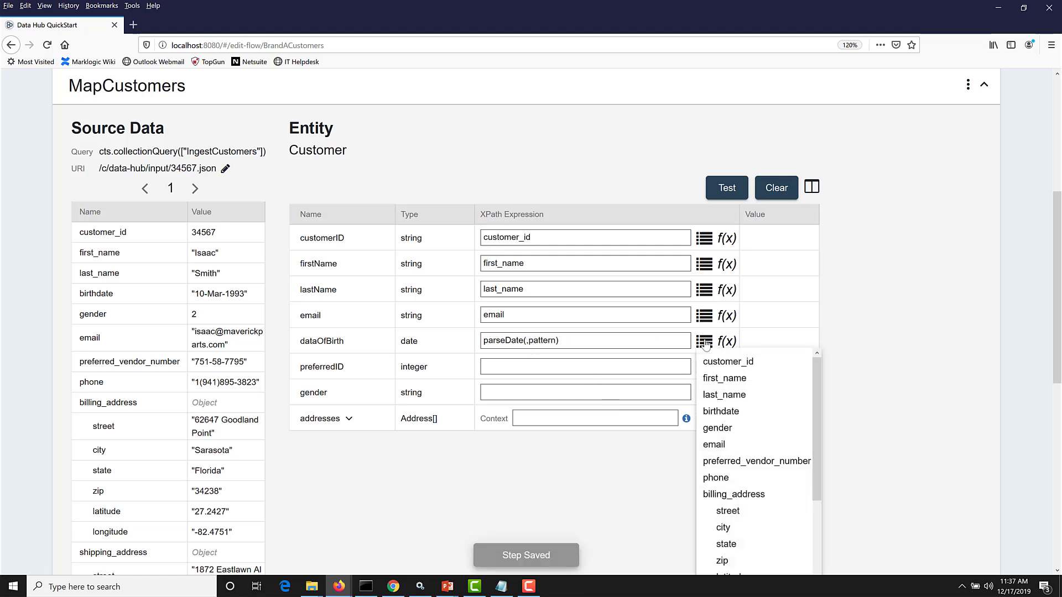
{"action": "left_click", "coordinate": [739, 415]}
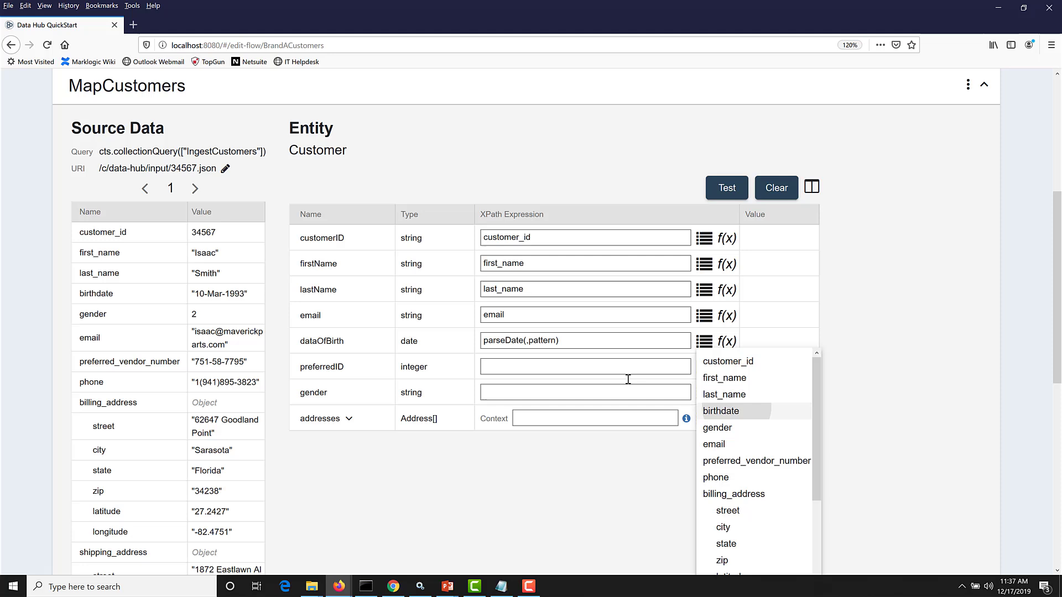
{"action": "double_click", "coordinate": [568, 339]}
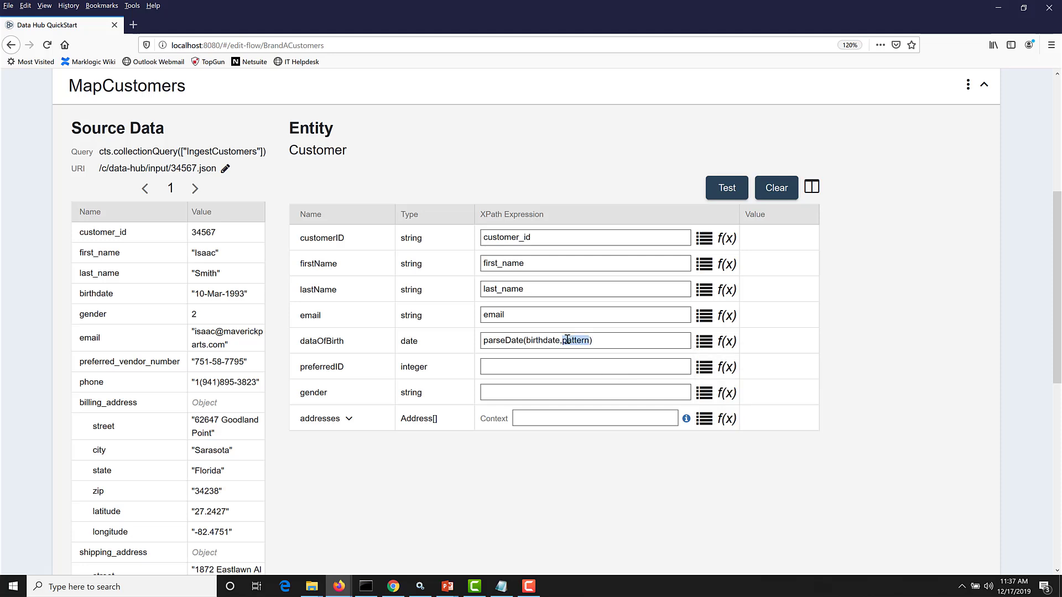
{"action": "type", "text": "\"DD-Mon-YYYY"}
{"action": "left_click", "coordinate": [726, 192]}
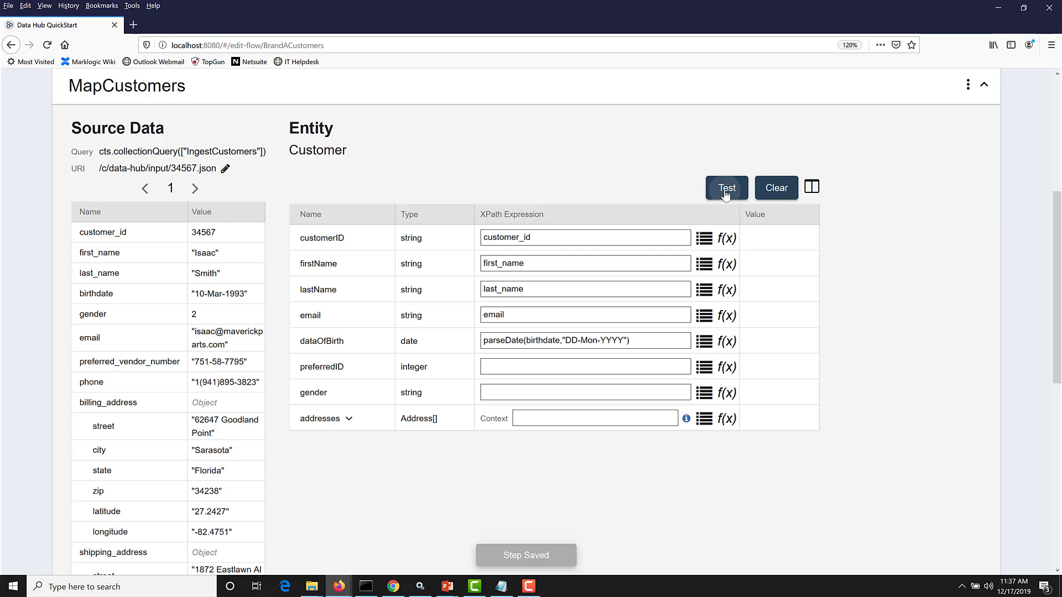
{"action": "left_click", "coordinate": [785, 193]}
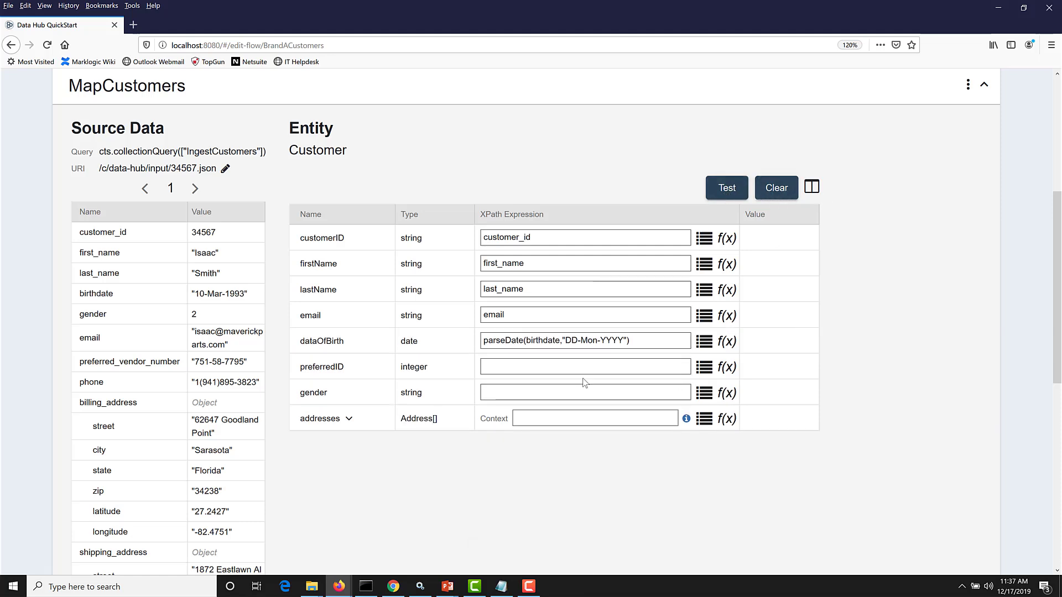
- Map gender with memoryLookup(gender,'{"1": "Female", "2": "Male", "3": "Unspecified"}') and test the mapping, clearing the test results
{"action": "left_click", "coordinate": [727, 394]}
{"action": "scroll", "coordinate": [793, 492], "scroll_direction": "down", "scroll_amount": 10}
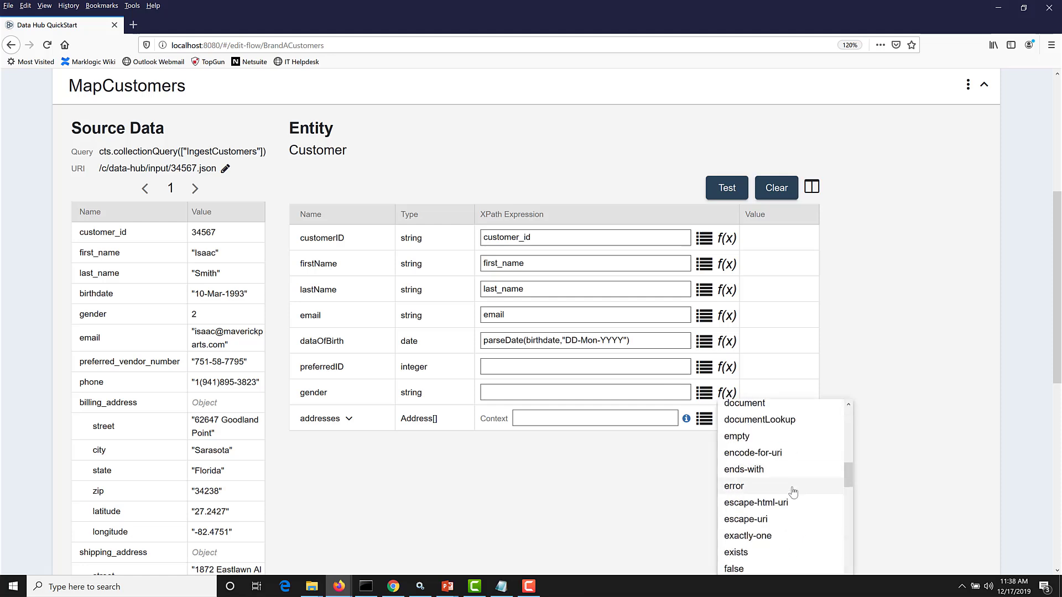
{"action": "scroll", "coordinate": [793, 491], "scroll_direction": "down", "scroll_amount": 4}
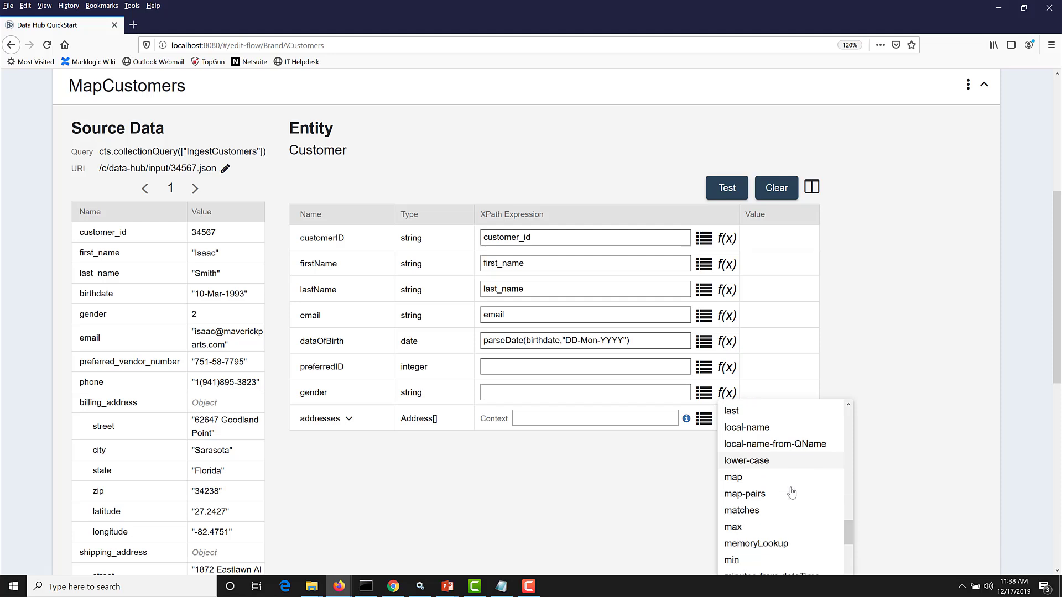
{"action": "left_click", "coordinate": [756, 514]}
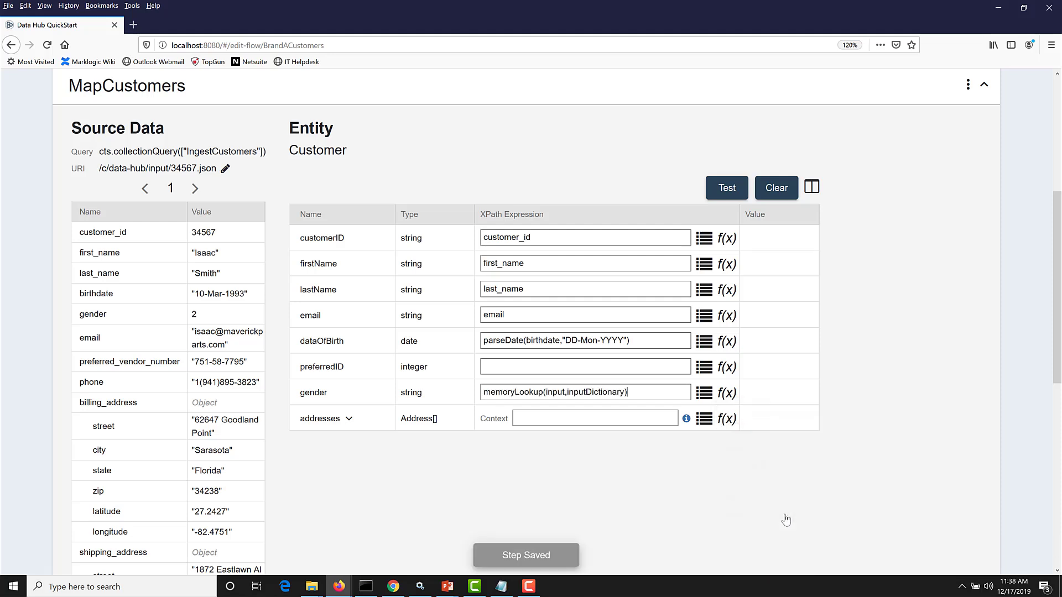
{"action": "double_click", "coordinate": [553, 391]}
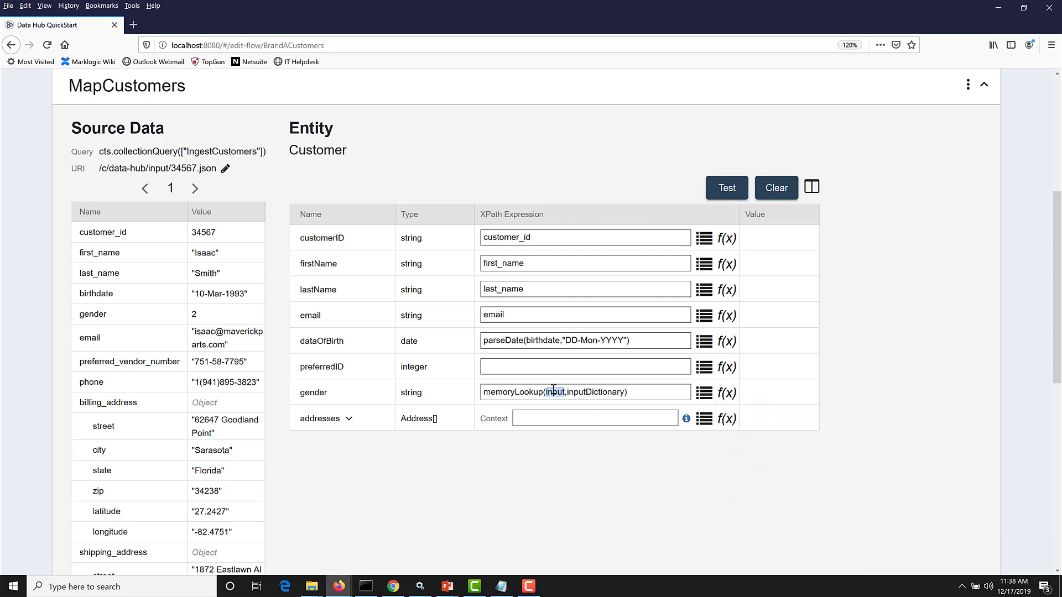
{"action": "type", "text": "gender"}
{"action": "double_click", "coordinate": [608, 391]}
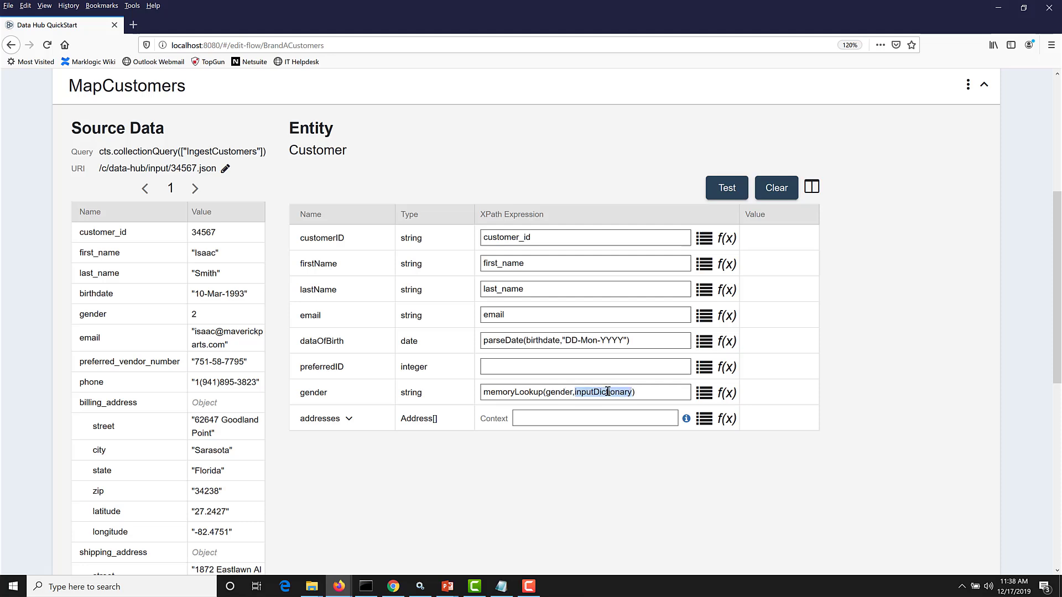
{"action": "key", "text": "BackSpace"}
{"action": "type", "text": "'{\"1\": \"Female\", \"2\": \"Male\", \"3\": \"Unspecified\"}'"}
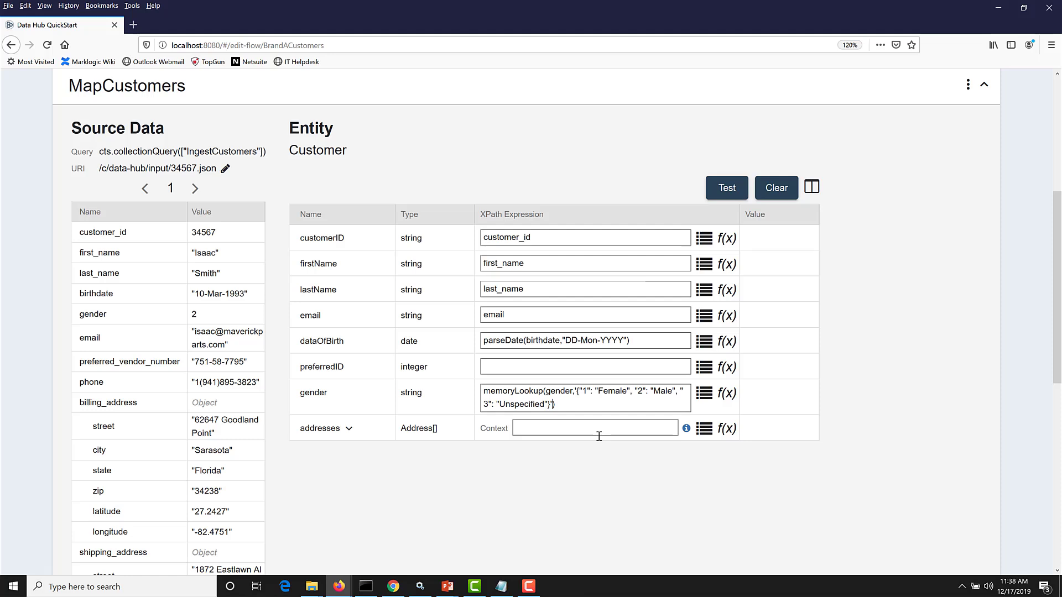
{"action": "left_click", "coordinate": [728, 189]}
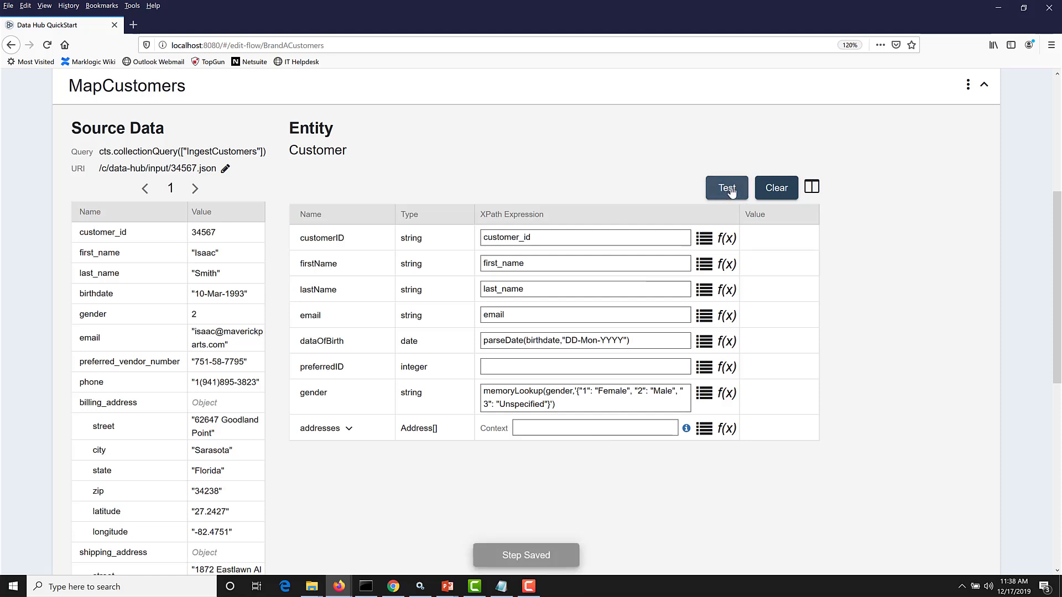
{"action": "left_click", "coordinate": [777, 189]}
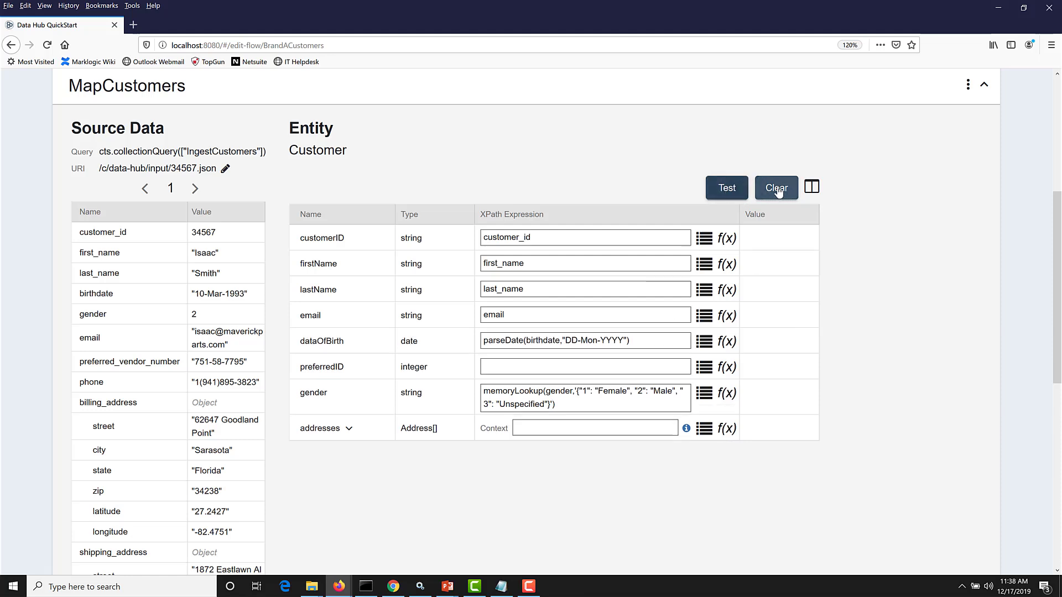
- Map preferredID with remove-hyphens(preferred_vendor_number) and test the mapping
{"action": "left_click", "coordinate": [726, 367]}
{"action": "scroll", "coordinate": [766, 452], "scroll_direction": "down", "scroll_amount": 10}
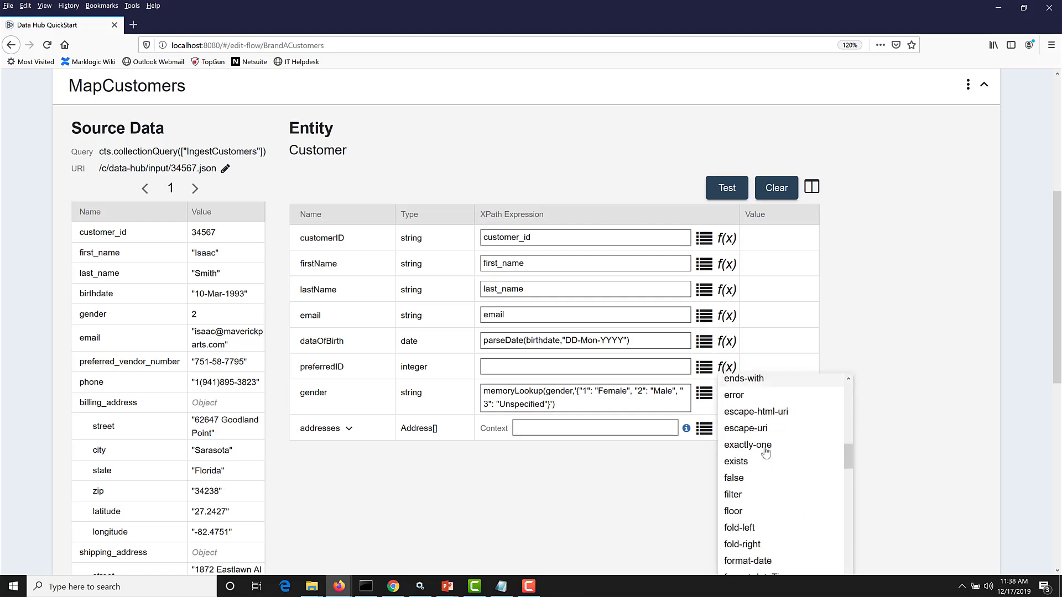
{"action": "scroll", "coordinate": [765, 452], "scroll_direction": "down", "scroll_amount": 15}
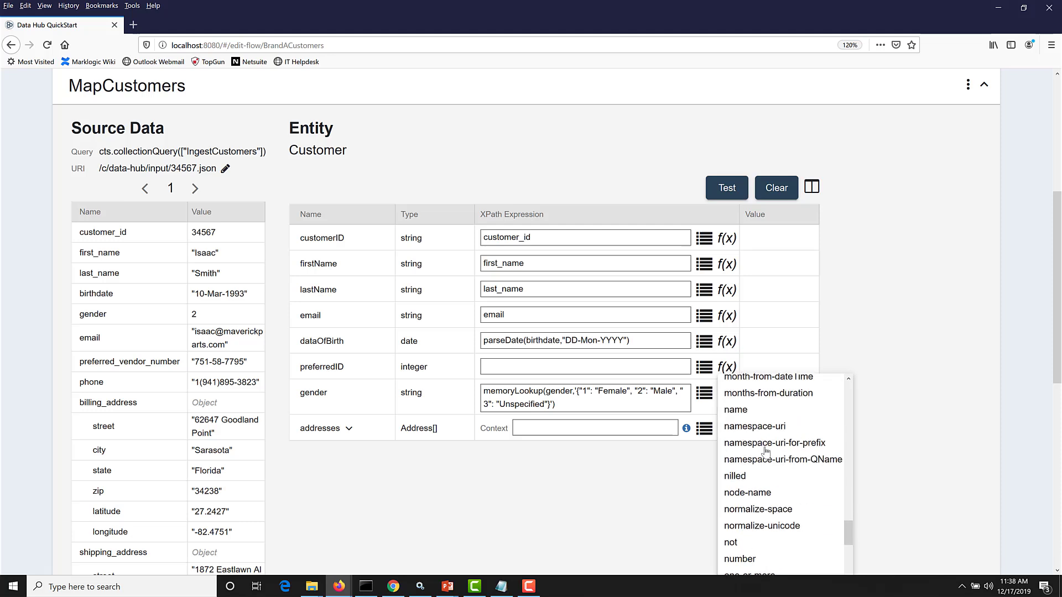
{"action": "scroll", "coordinate": [765, 451], "scroll_direction": "down", "scroll_amount": 5}
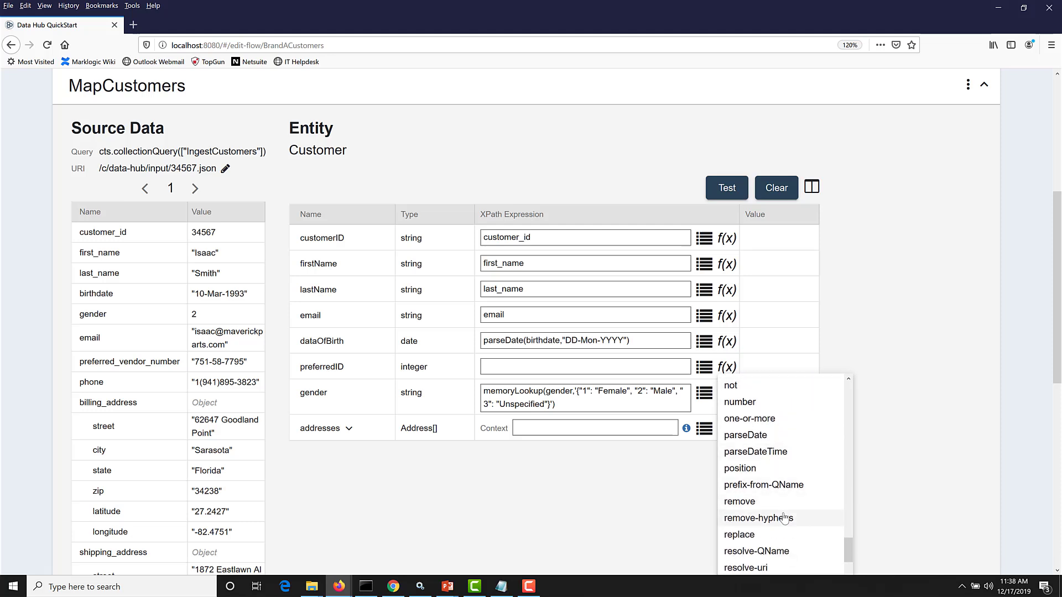
{"action": "left_click", "coordinate": [784, 517]}
{"action": "double_click", "coordinate": [555, 366]}
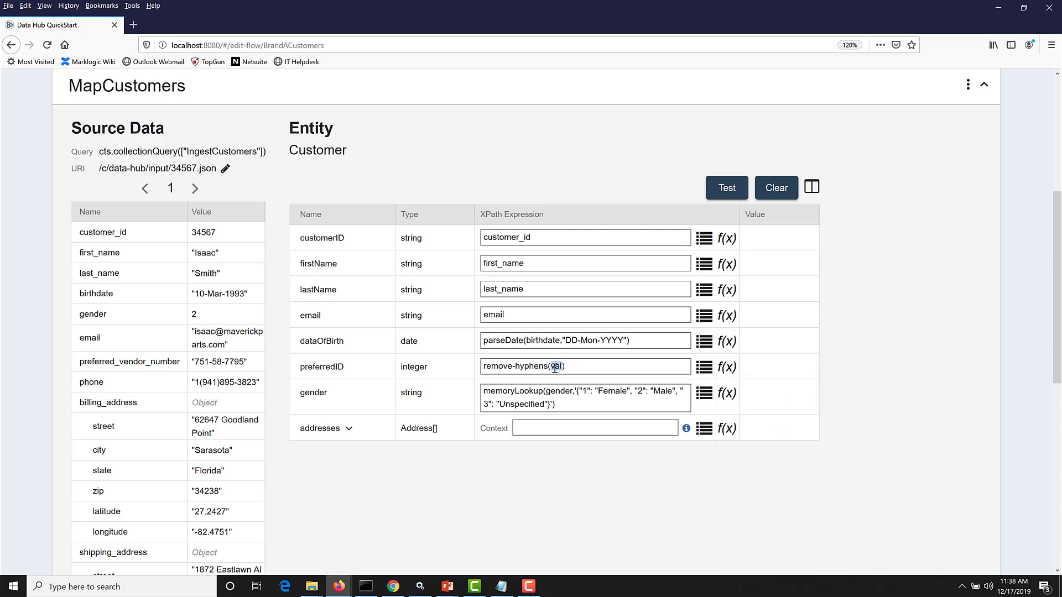
{"action": "key", "text": "BackSpace"}
{"action": "left_click", "coordinate": [704, 370]}
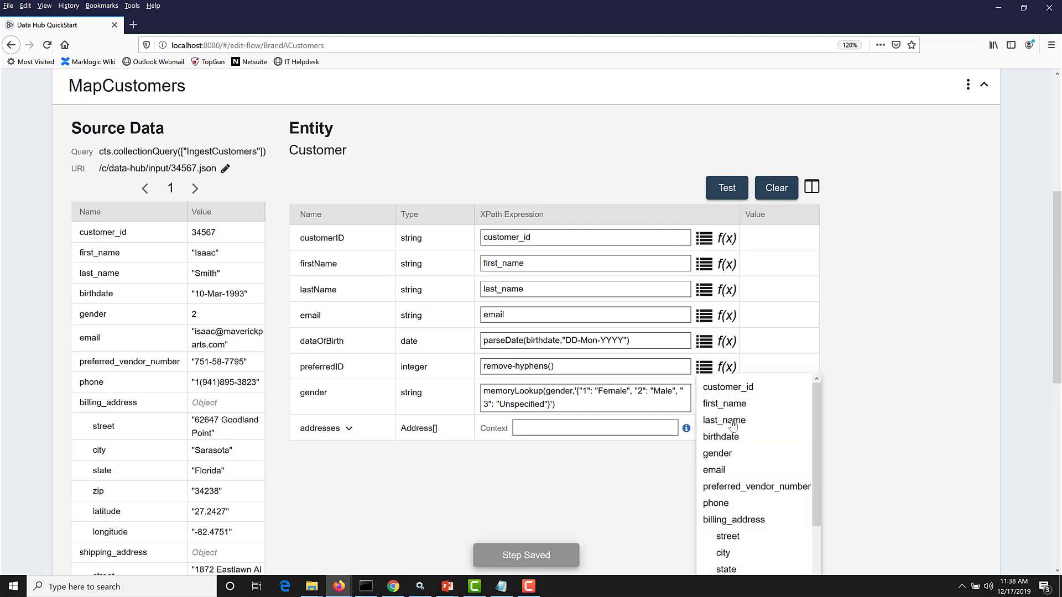
{"action": "left_click", "coordinate": [758, 487]}
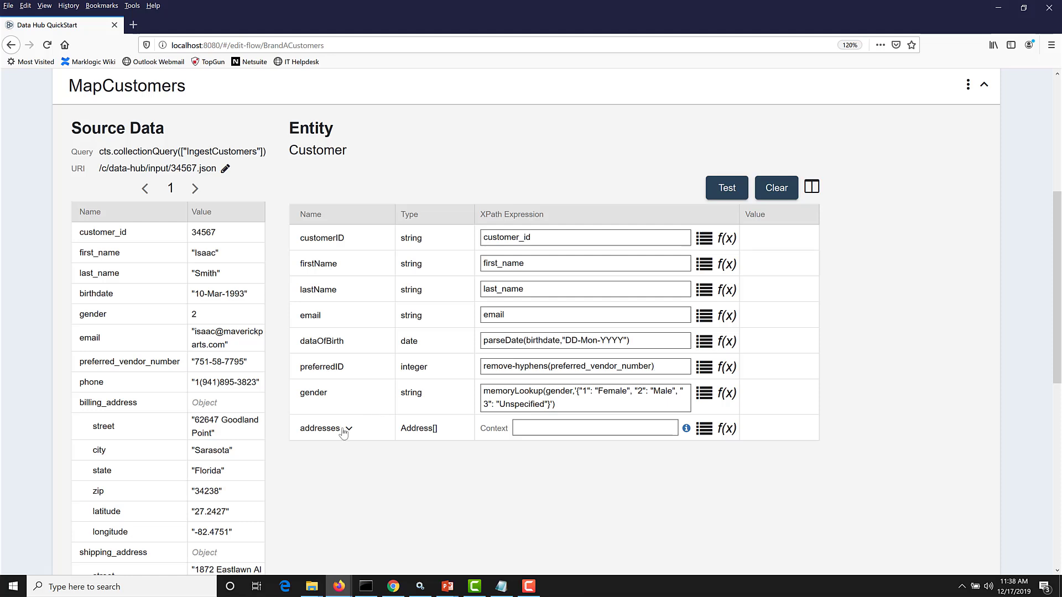
{"action": "left_click", "coordinate": [735, 190]}
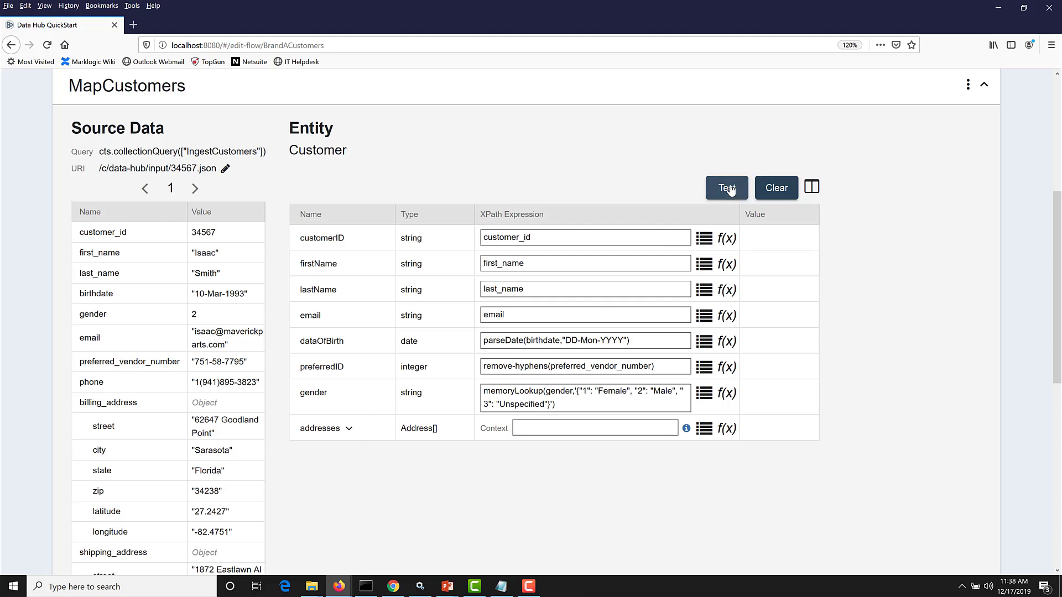
{"action": "left_click", "coordinate": [726, 190]}
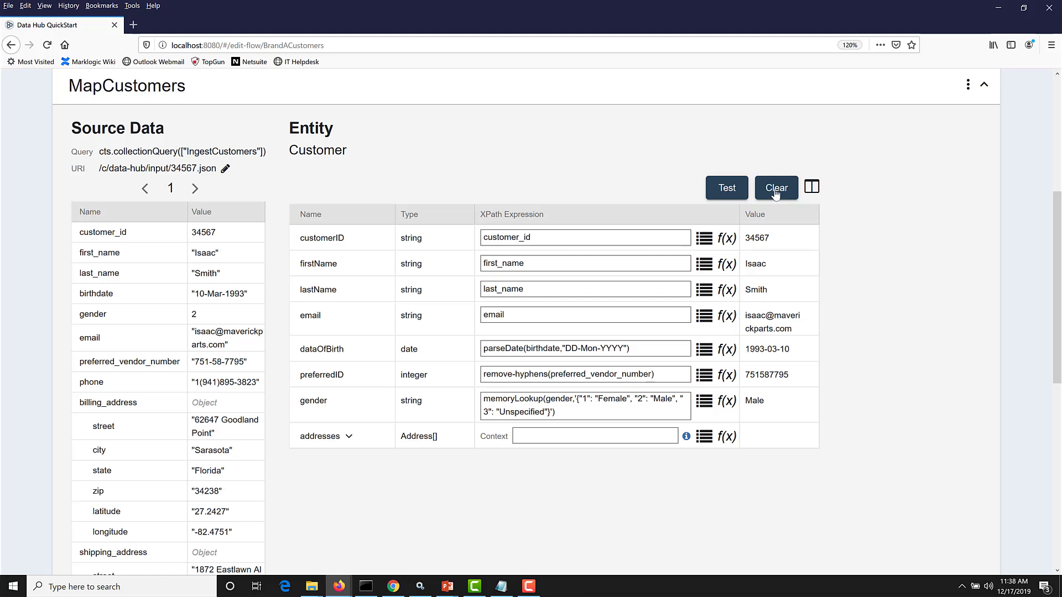
- Expand the addresses property, set its context to billing_address, and test the mapping
{"action": "left_click", "coordinate": [370, 441]}
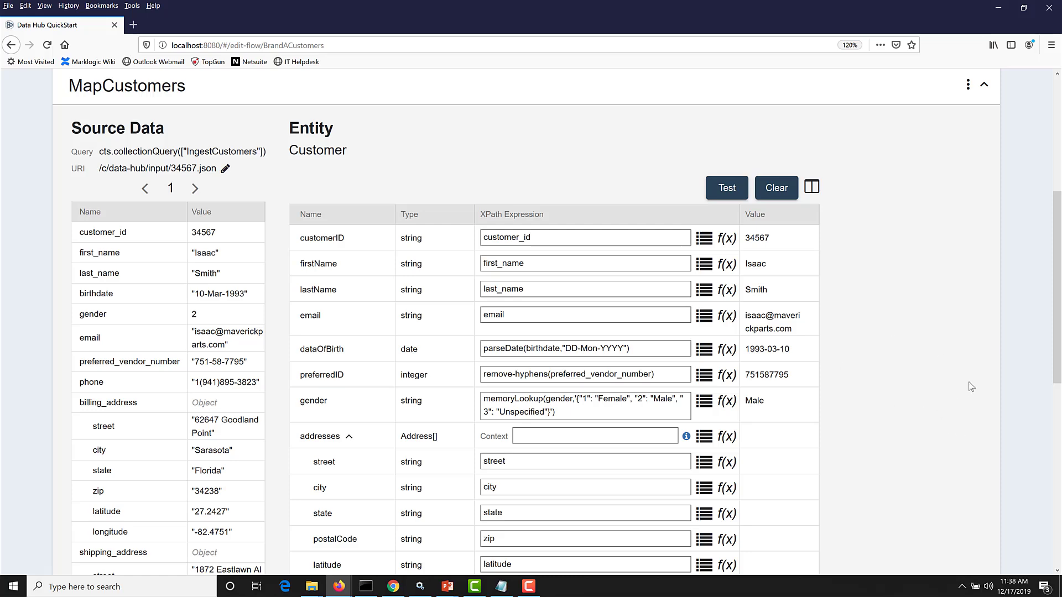
{"action": "scroll", "coordinate": [974, 298], "scroll_direction": "down", "scroll_amount": 2}
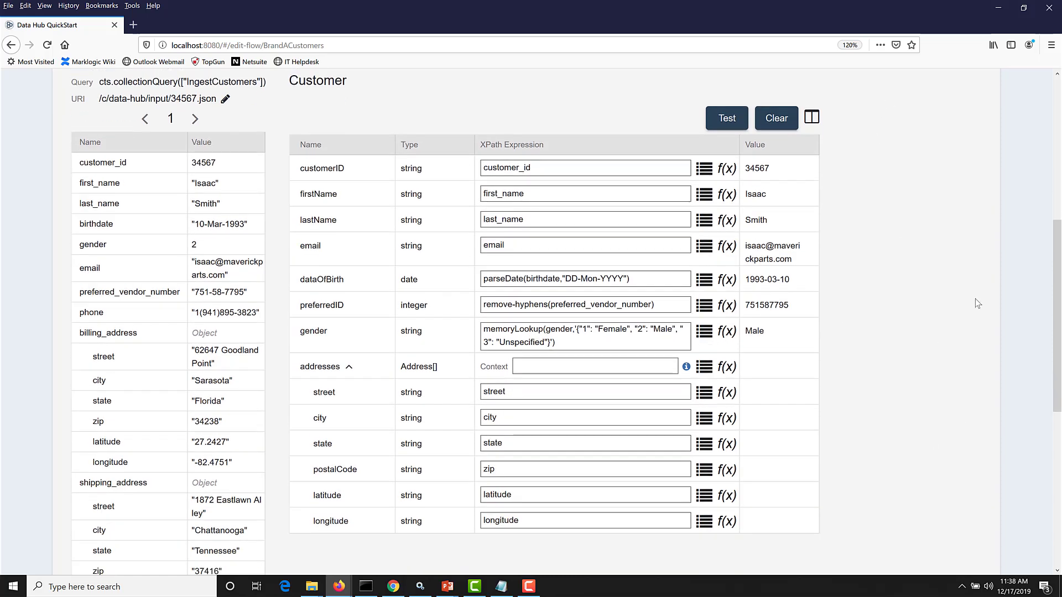
{"action": "scroll", "coordinate": [977, 303], "scroll_direction": "down", "scroll_amount": 2}
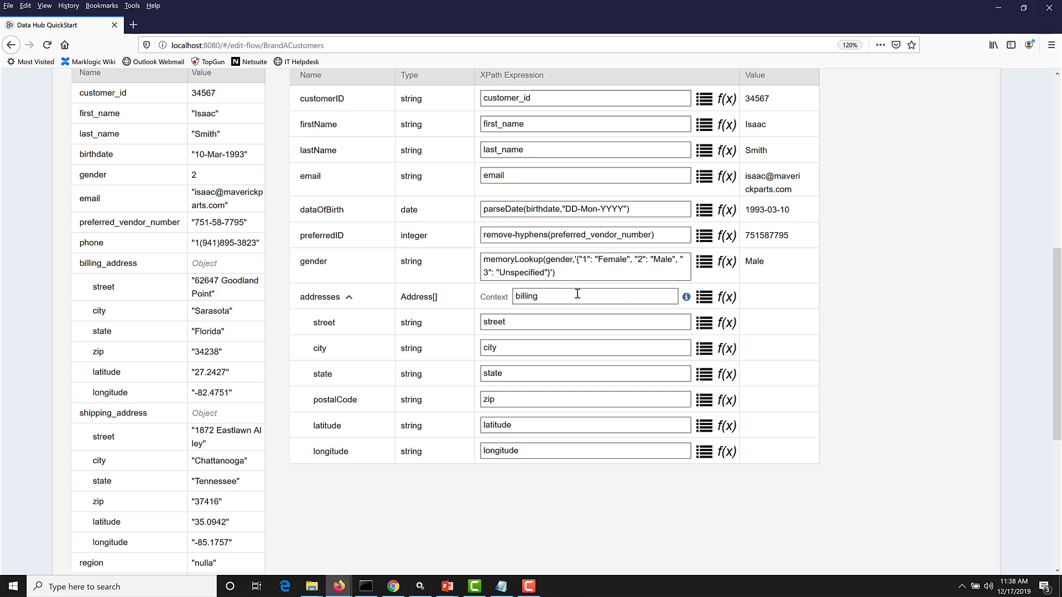
{"action": "type", "text": "address"}
{"action": "scroll", "coordinate": [895, 266], "scroll_direction": "up", "scroll_amount": 2}
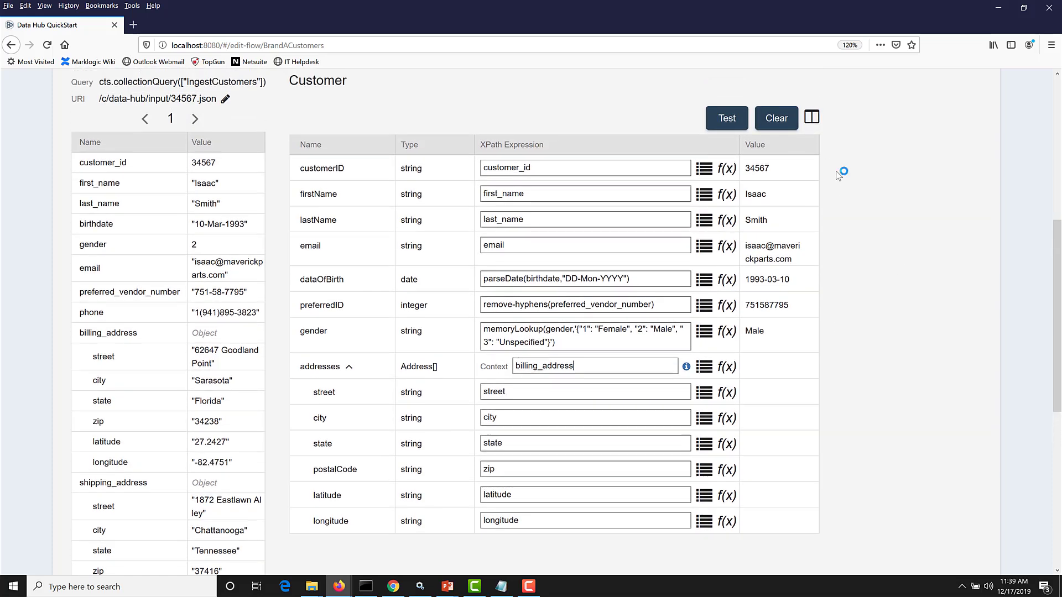
{"action": "scroll", "coordinate": [837, 172], "scroll_direction": "up", "scroll_amount": 2}
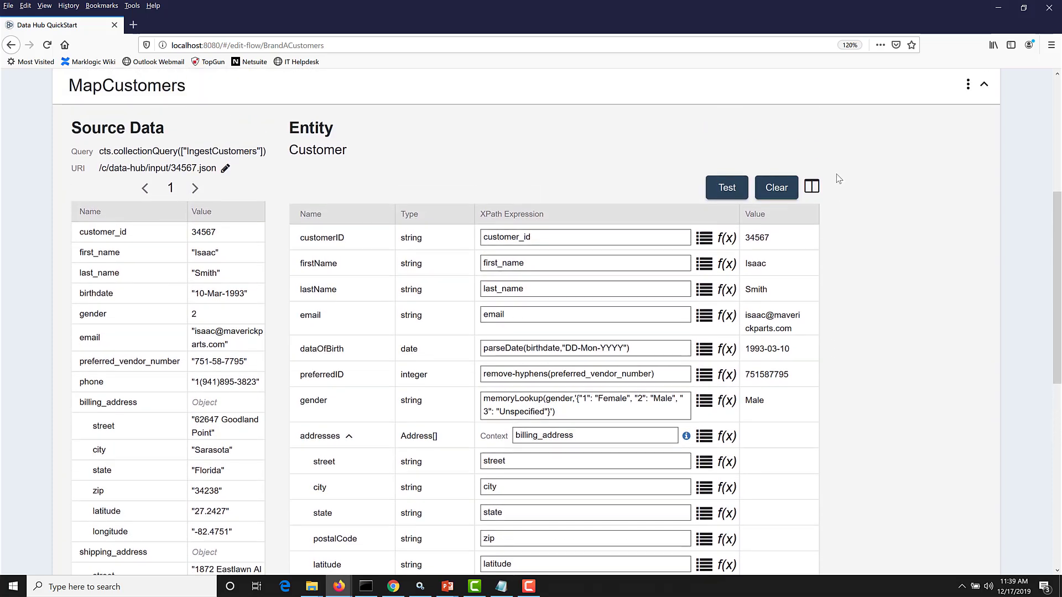
{"action": "left_click", "coordinate": [735, 189]}
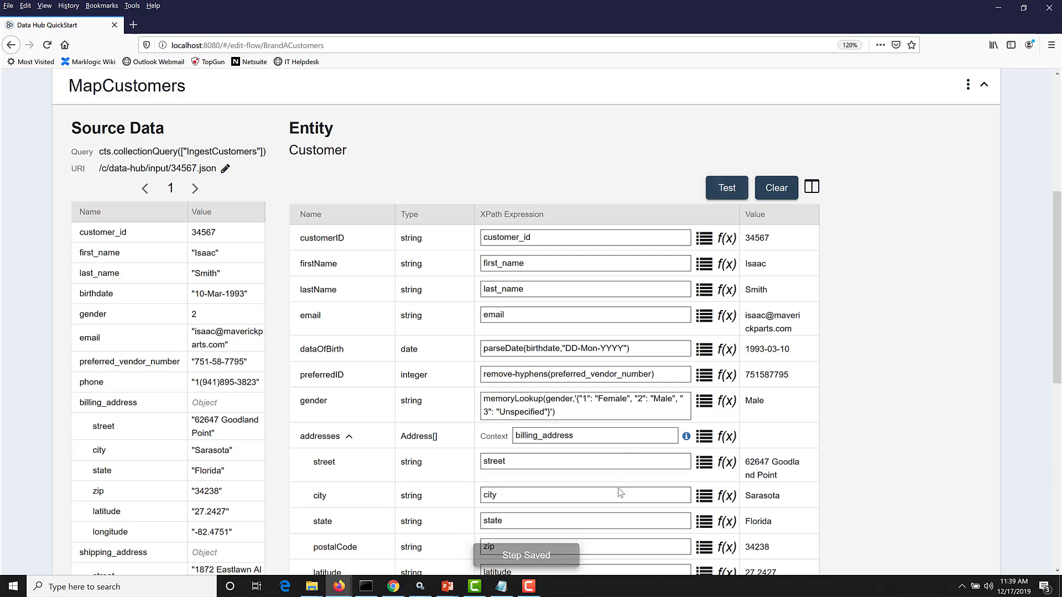
- Extend the addresses context to billing_address, shipping_address, then test the mapping and review the address values
{"action": "left_click", "coordinate": [592, 440]}
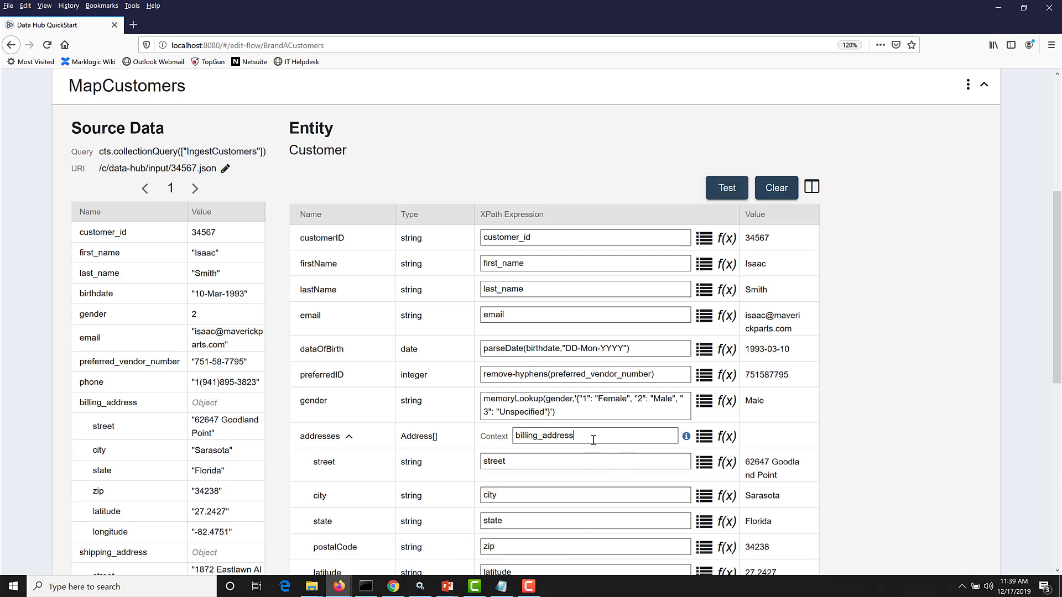
{"action": "type", "text": ", shipping_address"}
{"action": "left_click", "coordinate": [723, 185]}
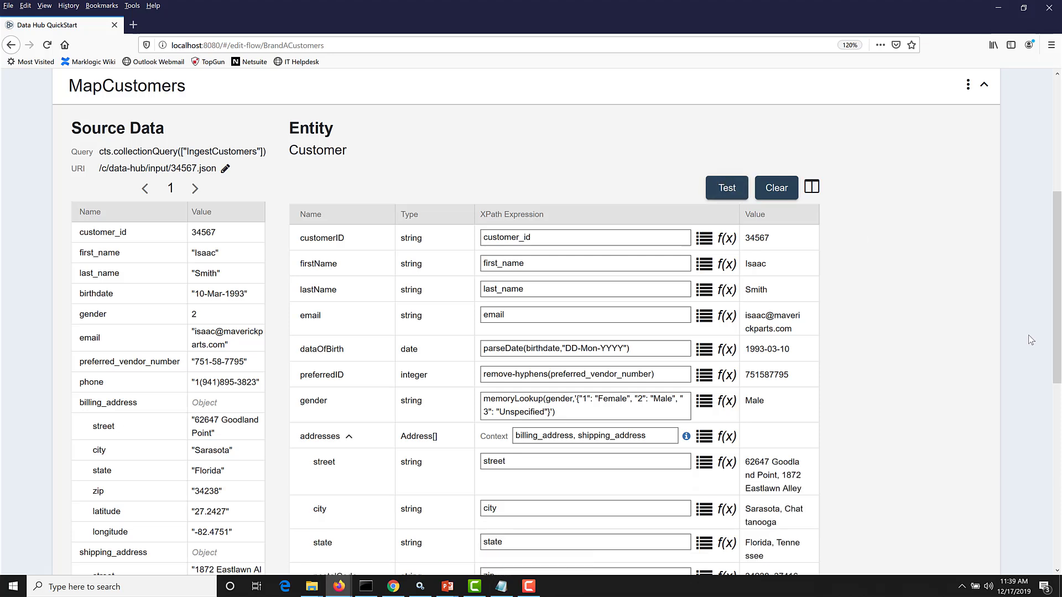
{"action": "scroll", "coordinate": [1029, 340], "scroll_direction": "down", "scroll_amount": 4}
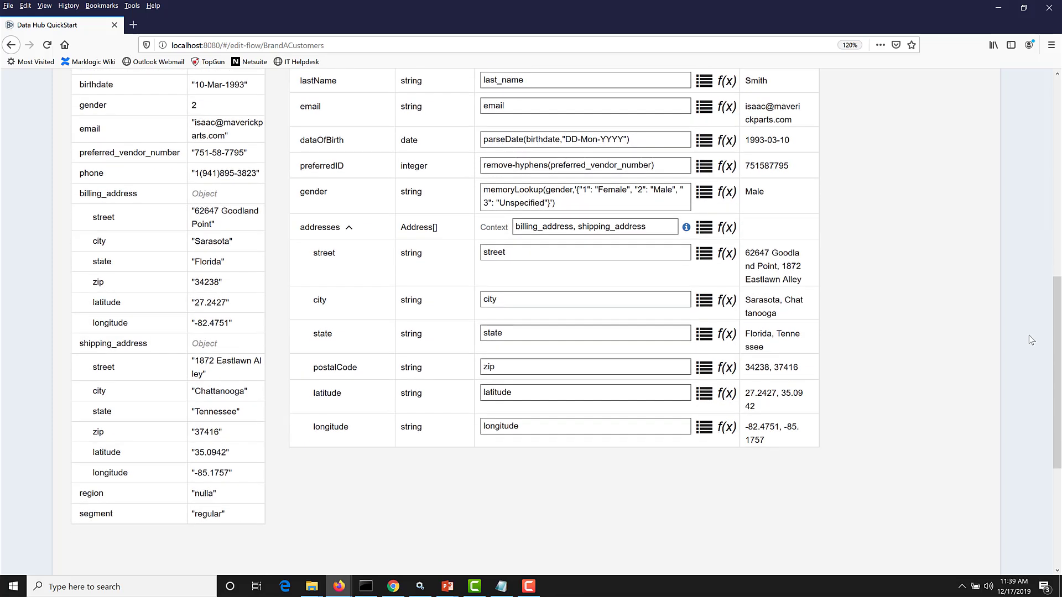
{"action": "scroll", "coordinate": [1029, 335], "scroll_direction": "up", "scroll_amount": 4}
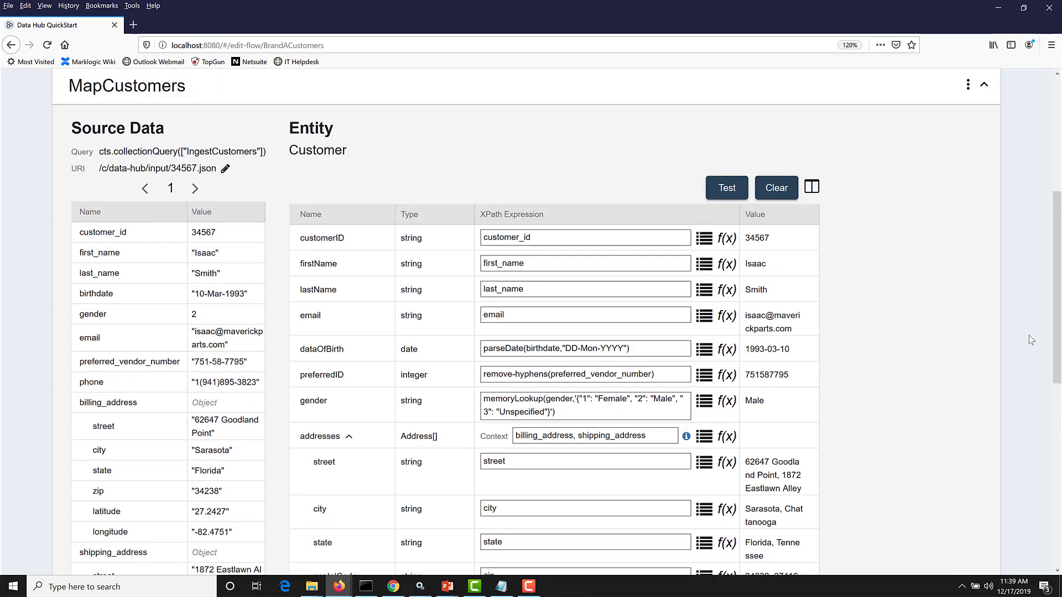
- Run the BrandACustomers flow with only the MapCustomers step, excluding IngestCustomers
{"action": "scroll", "coordinate": [1029, 336], "scroll_direction": "up", "scroll_amount": 5}
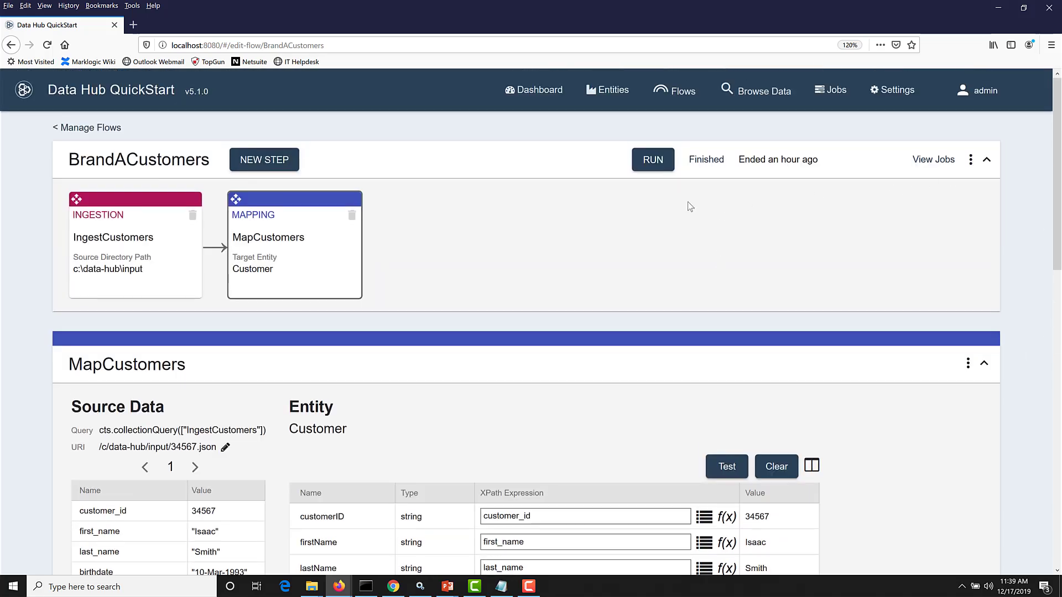
{"action": "left_click", "coordinate": [662, 165]}
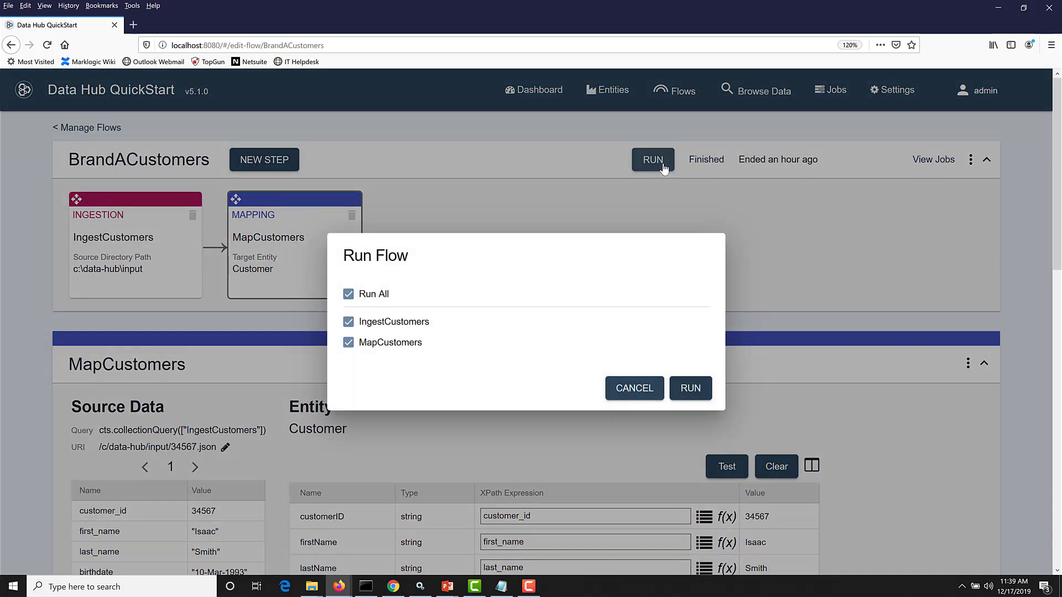
{"action": "left_click", "coordinate": [407, 325]}
{"action": "left_click", "coordinate": [685, 387]}
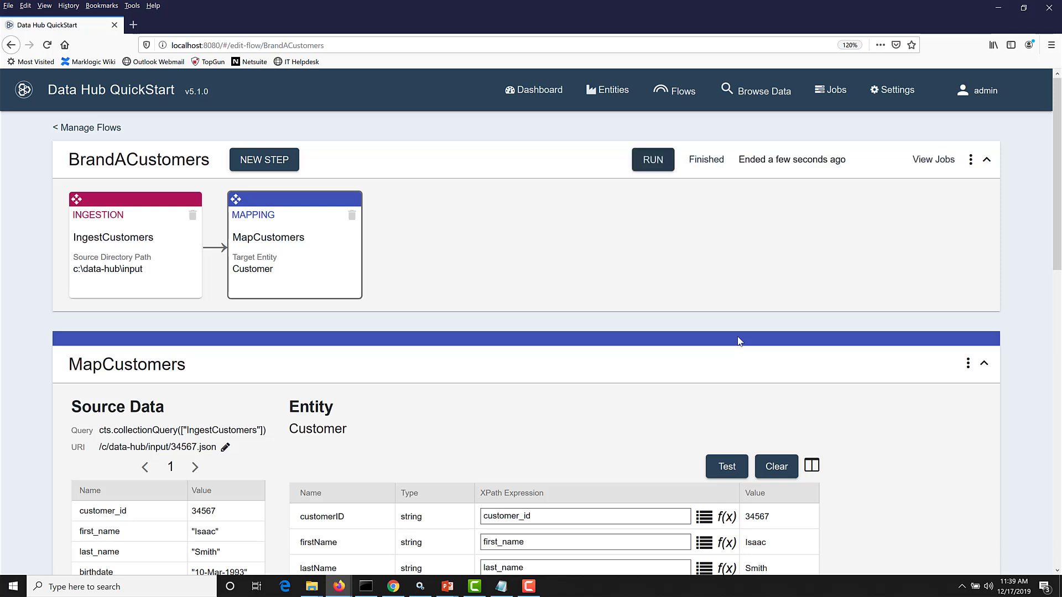
- Return to the list of flows and open the MapBrandBCustomers mapping step of the BrandBCustomers flow
{"action": "left_click", "coordinate": [102, 129]}
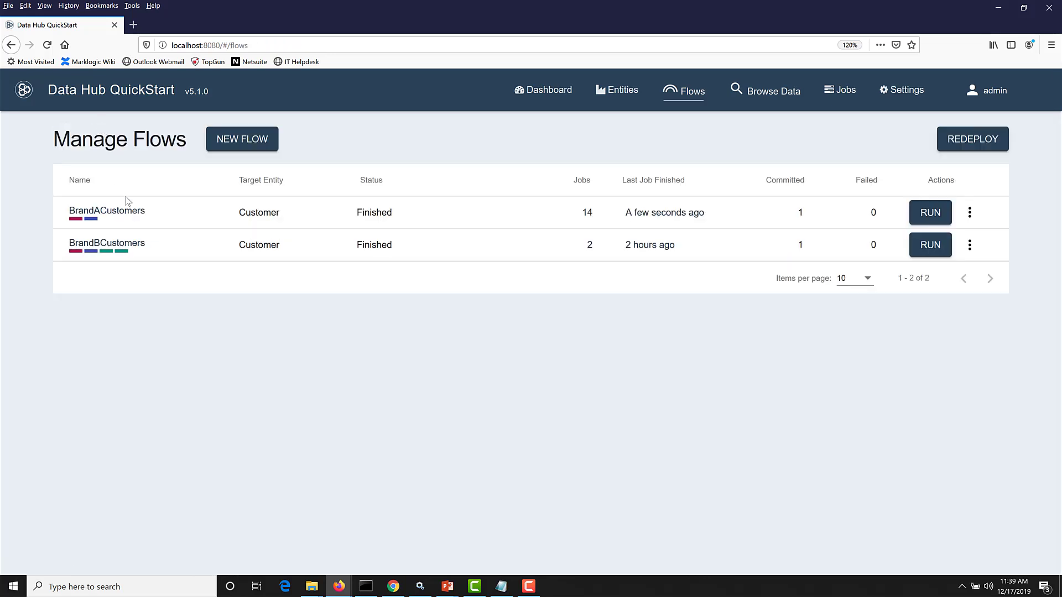
{"action": "left_click", "coordinate": [131, 242]}
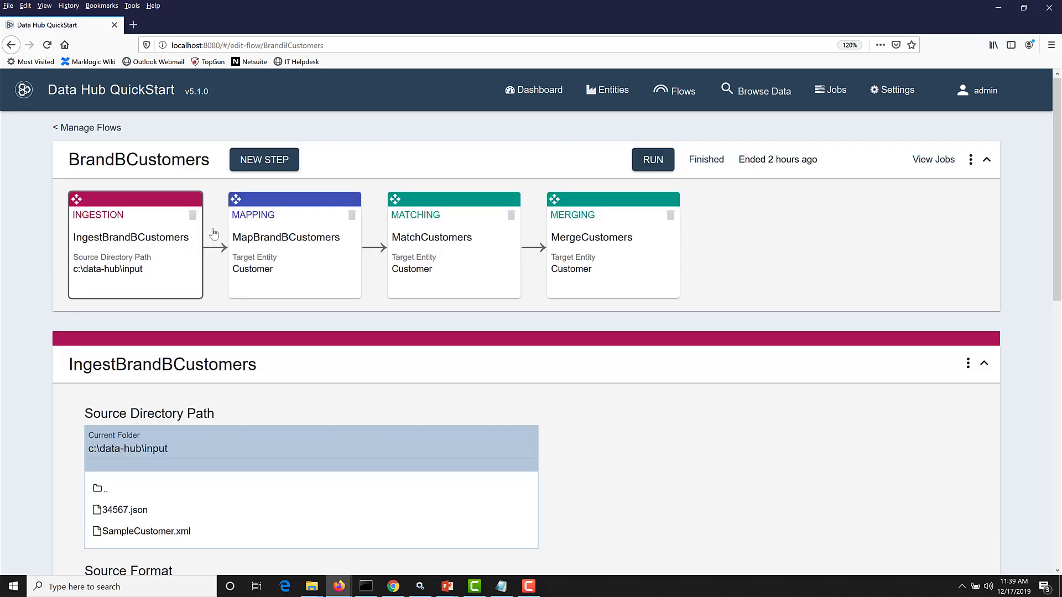
{"action": "left_click", "coordinate": [275, 228]}
{"action": "scroll", "coordinate": [904, 430], "scroll_direction": "down", "scroll_amount": 4}
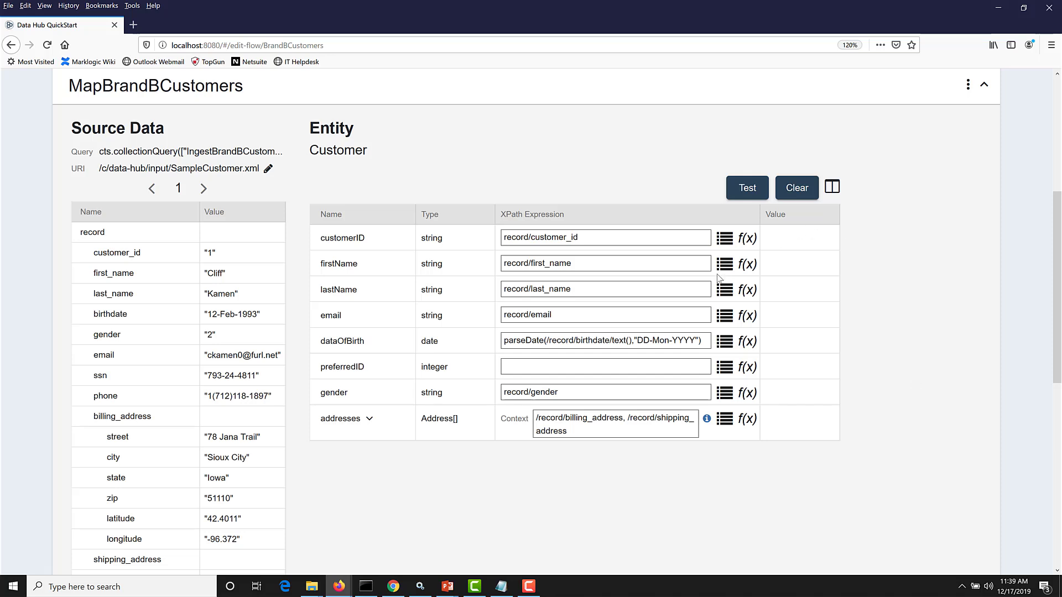
- Expand the addresses property in MapBrandBCustomers and test the mapping against the sample XML record
{"action": "left_click", "coordinate": [369, 419]}
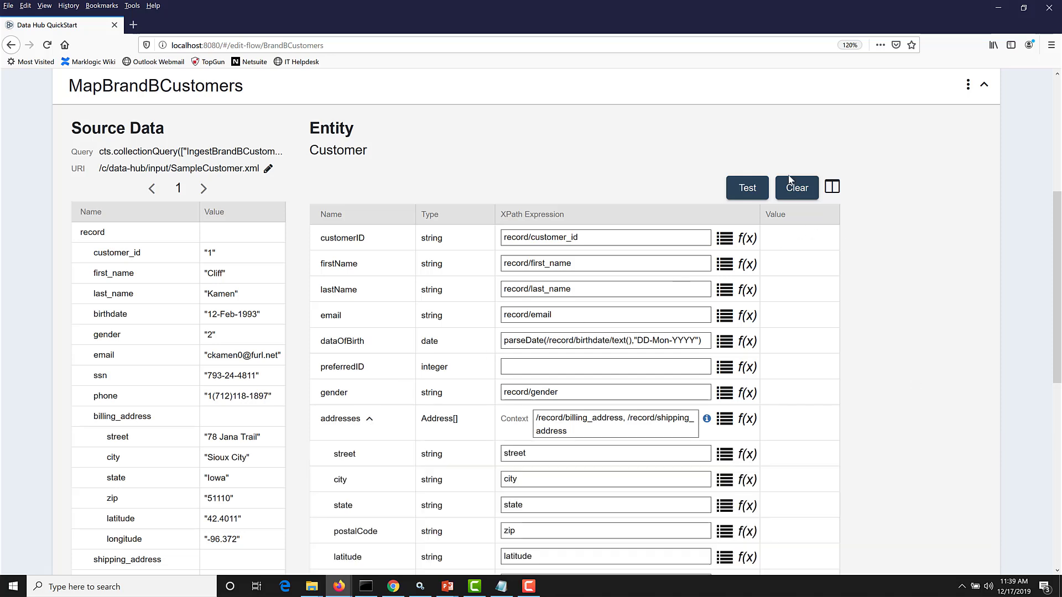
{"action": "left_click", "coordinate": [748, 189]}
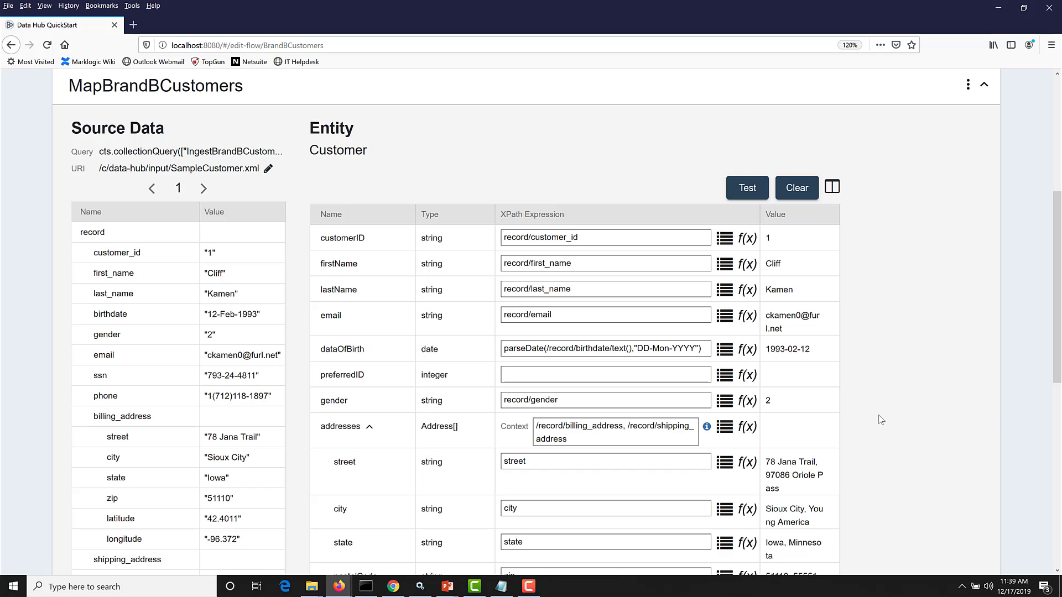
{"action": "scroll", "coordinate": [878, 415], "scroll_direction": "up", "scroll_amount": 5}
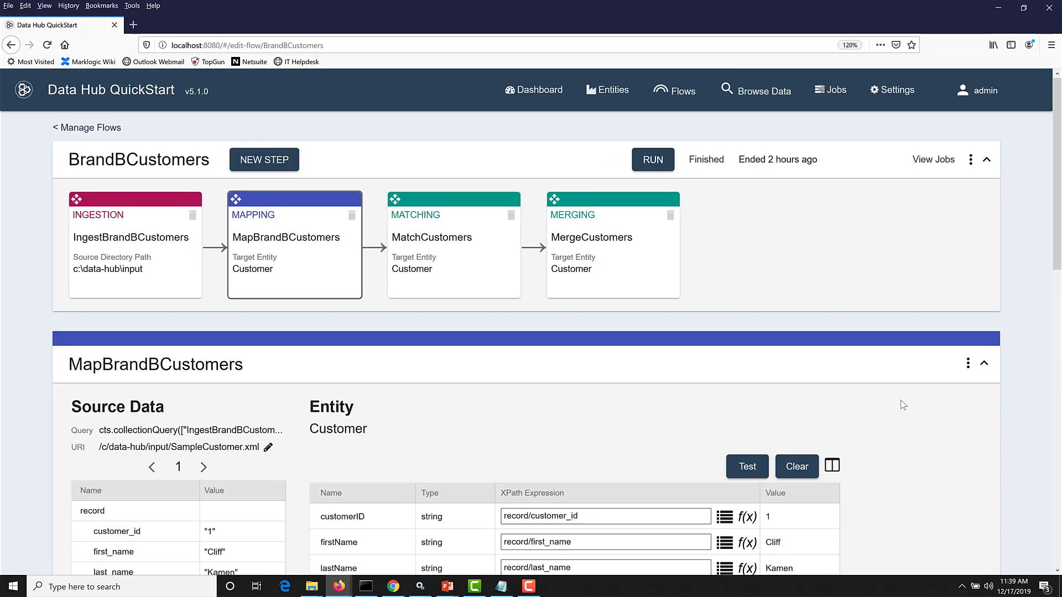